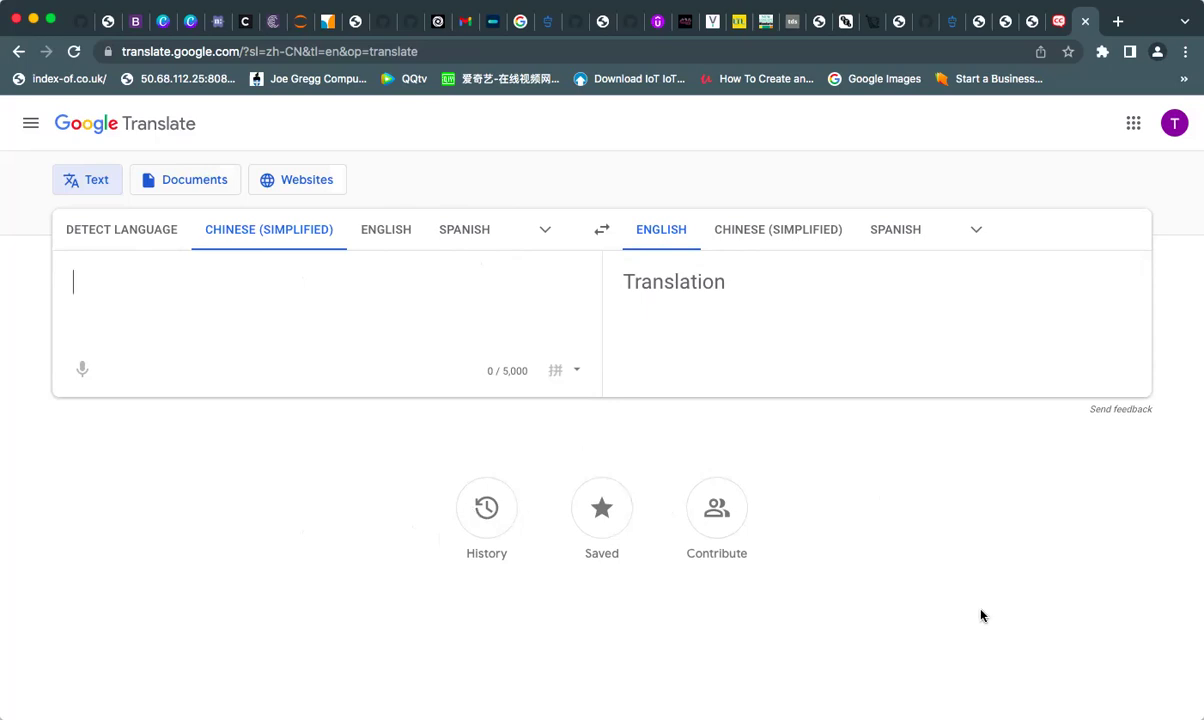
Step: Switch to the xiao ou talk.docx document and start a new paragraph before 阿姨：谢谢。
{"action": "key", "text": "super+Tab"}
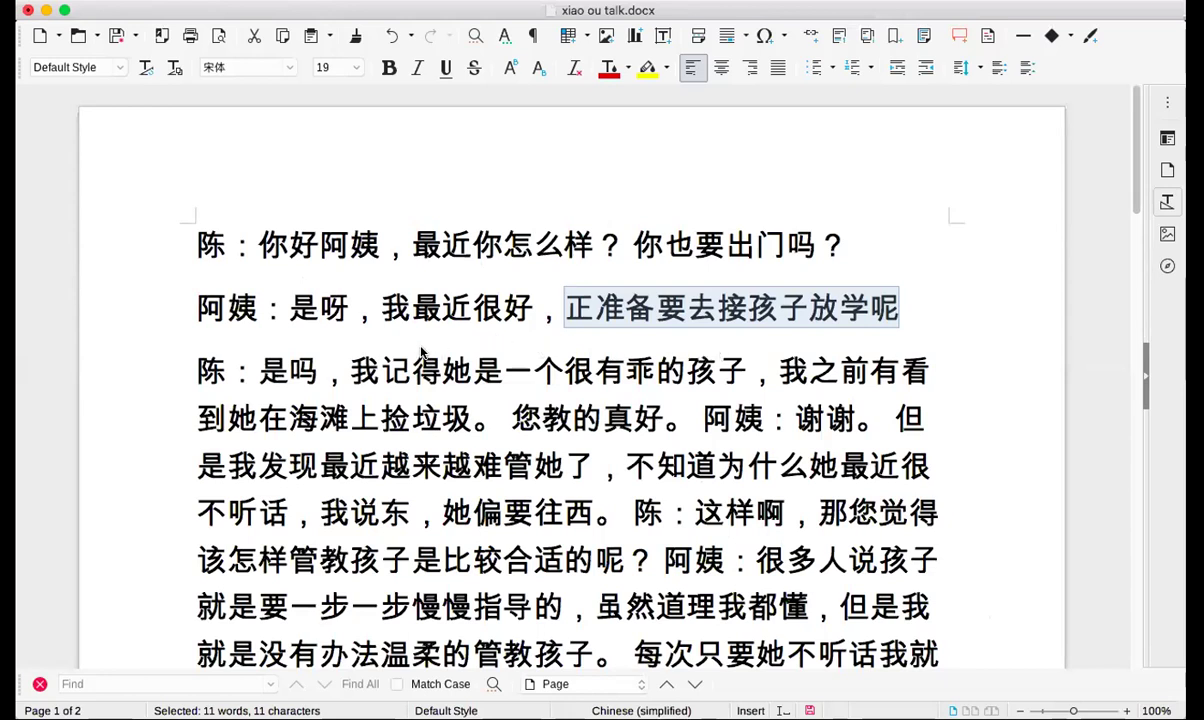
{"action": "left_click", "coordinate": [318, 372]}
{"action": "left_click_drag", "start_coordinate": [318, 372], "coordinate": [258, 372]}
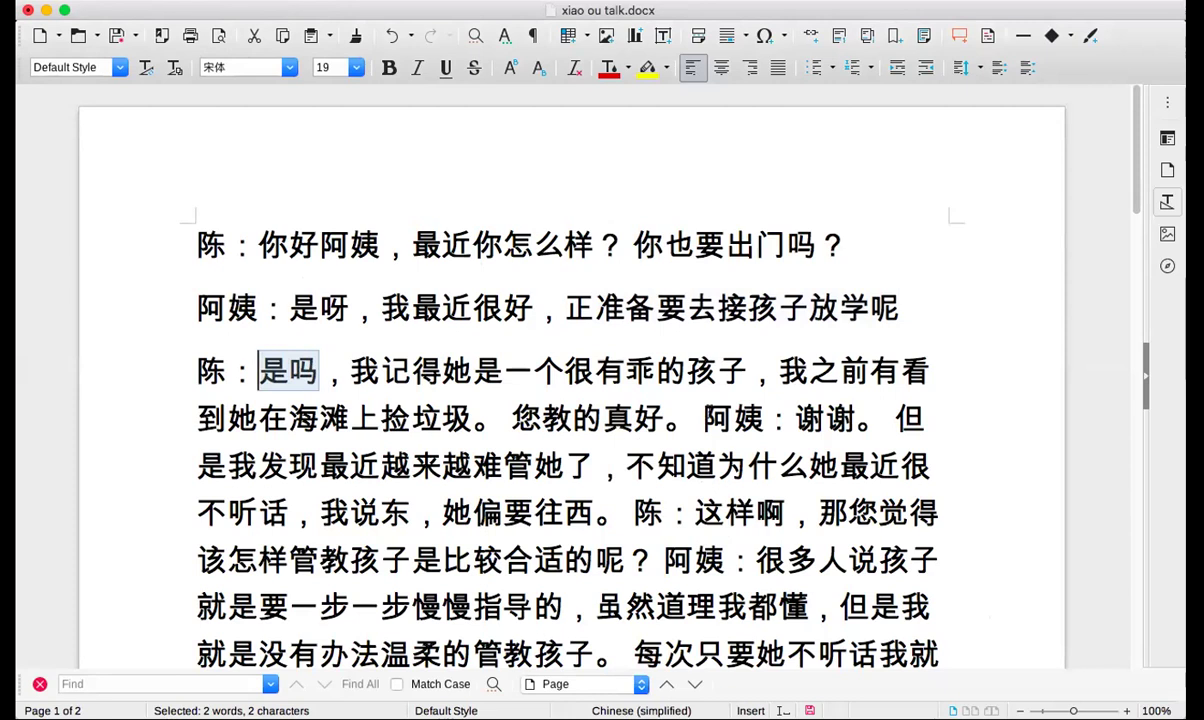
{"action": "left_click", "coordinate": [702, 418]}
{"action": "key", "text": "Return"}
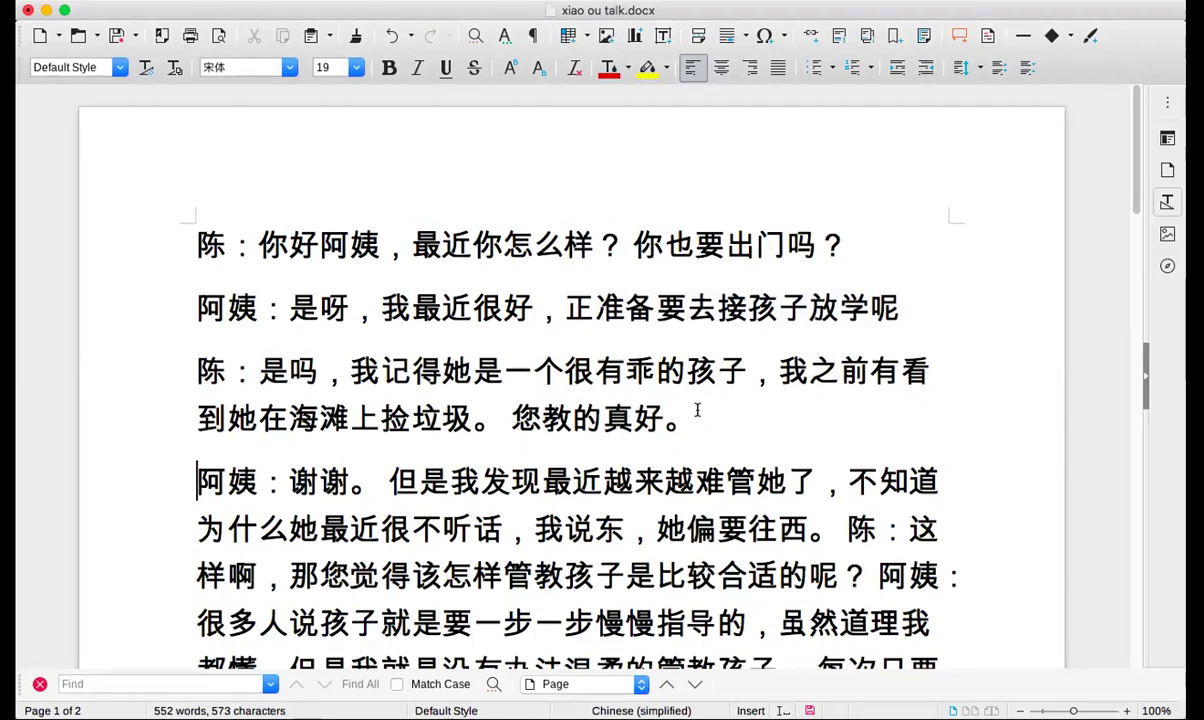
Step: Copy the reply from 是吗 through 您教的真好 in the document and paste it into Google Translate's source text
{"action": "left_click_drag", "start_coordinate": [664, 418], "coordinate": [258, 378]}
{"action": "key", "text": "super+c"}
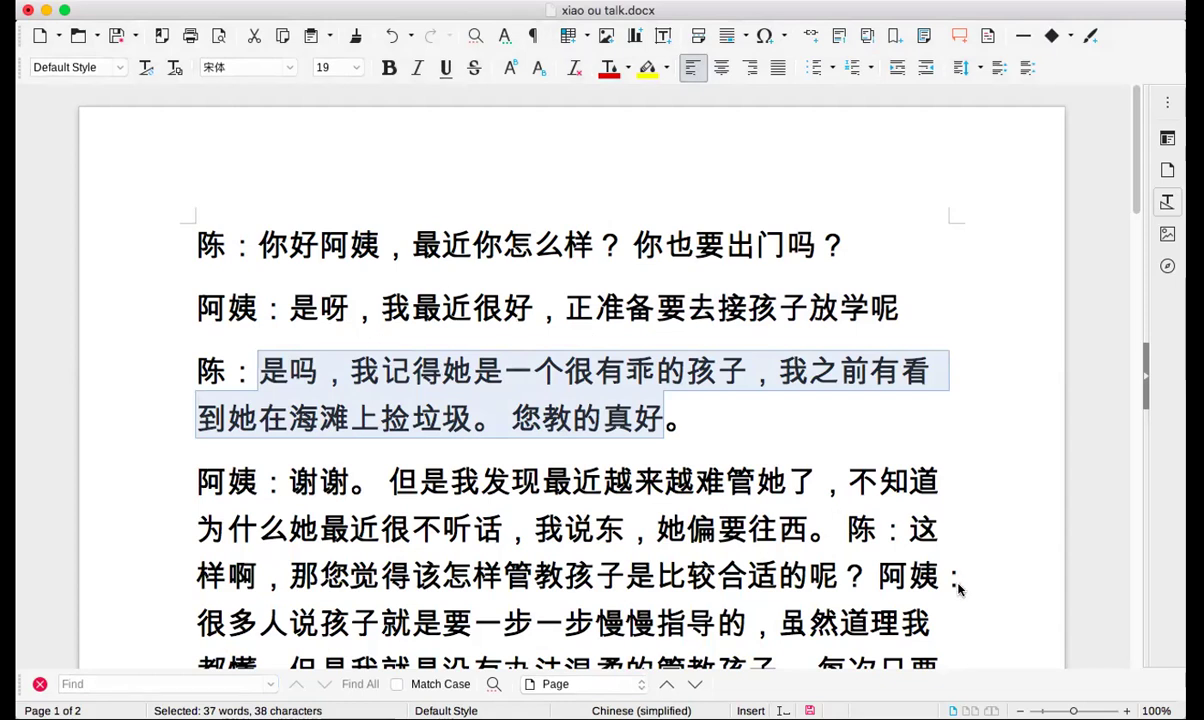
{"action": "key", "text": "super+Tab"}
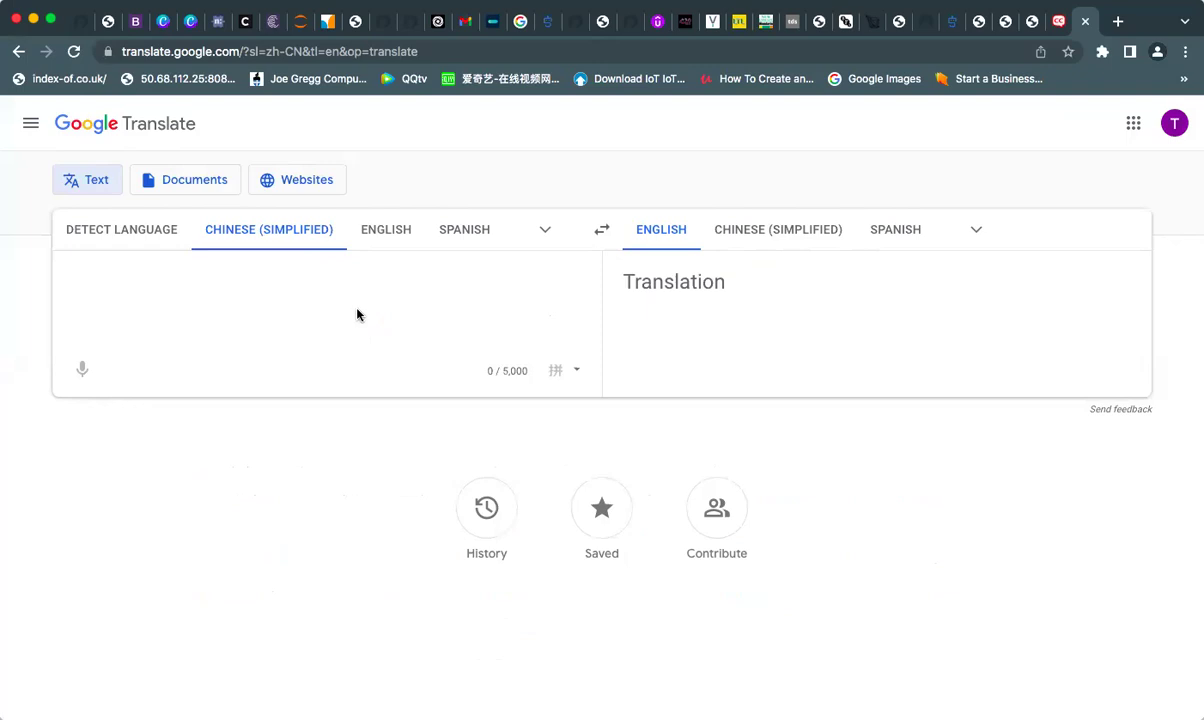
{"action": "key", "text": "super+v"}
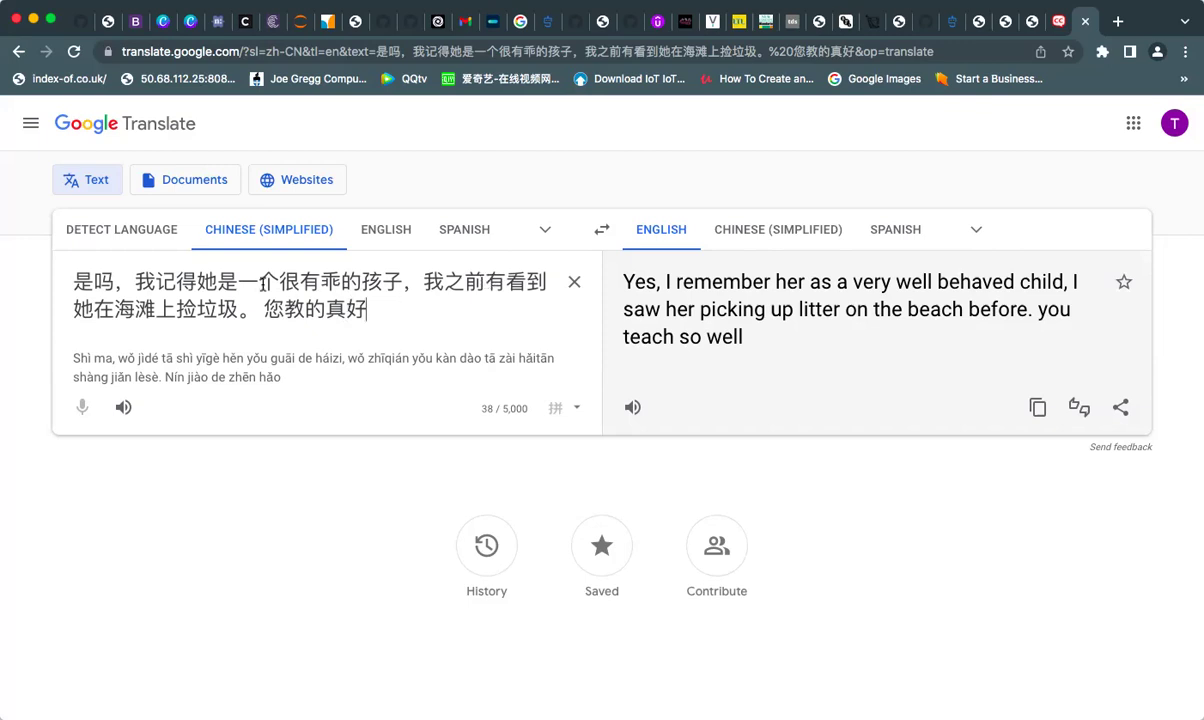
Step: Delete 她是一个很有乖的孩子 from the source text and break the line after 是吗，
{"action": "left_click_drag", "start_coordinate": [199, 282], "coordinate": [404, 290]}
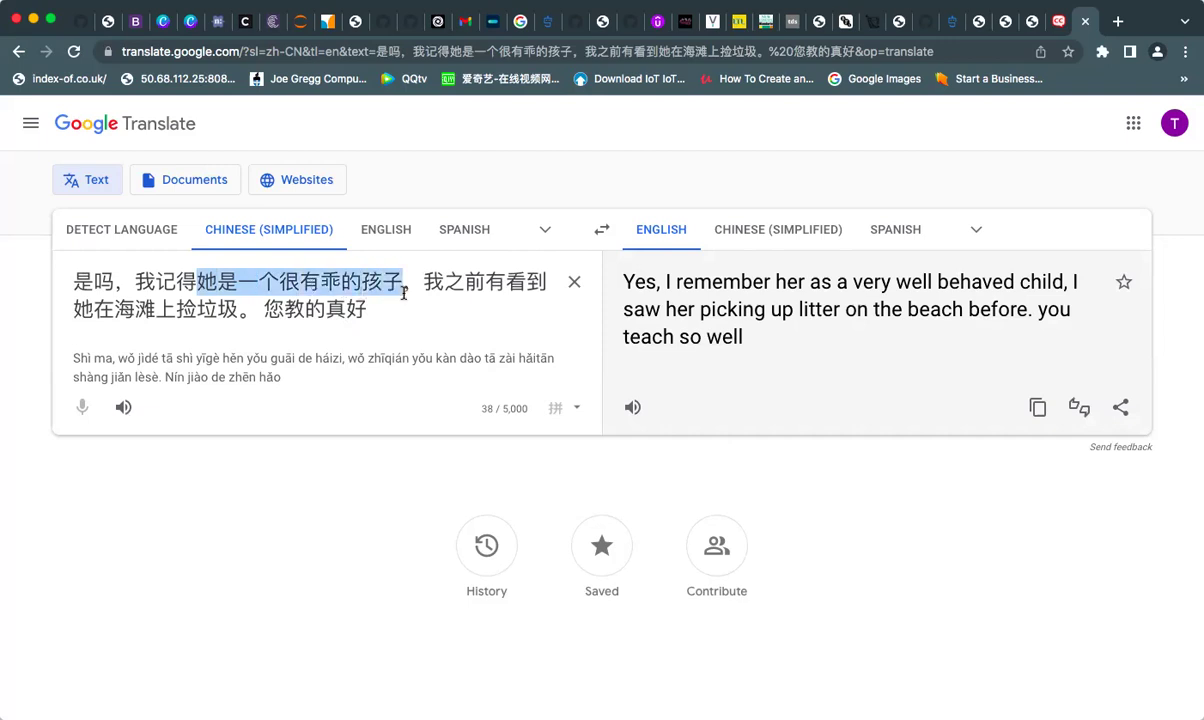
{"action": "key", "text": "BackSpace"}
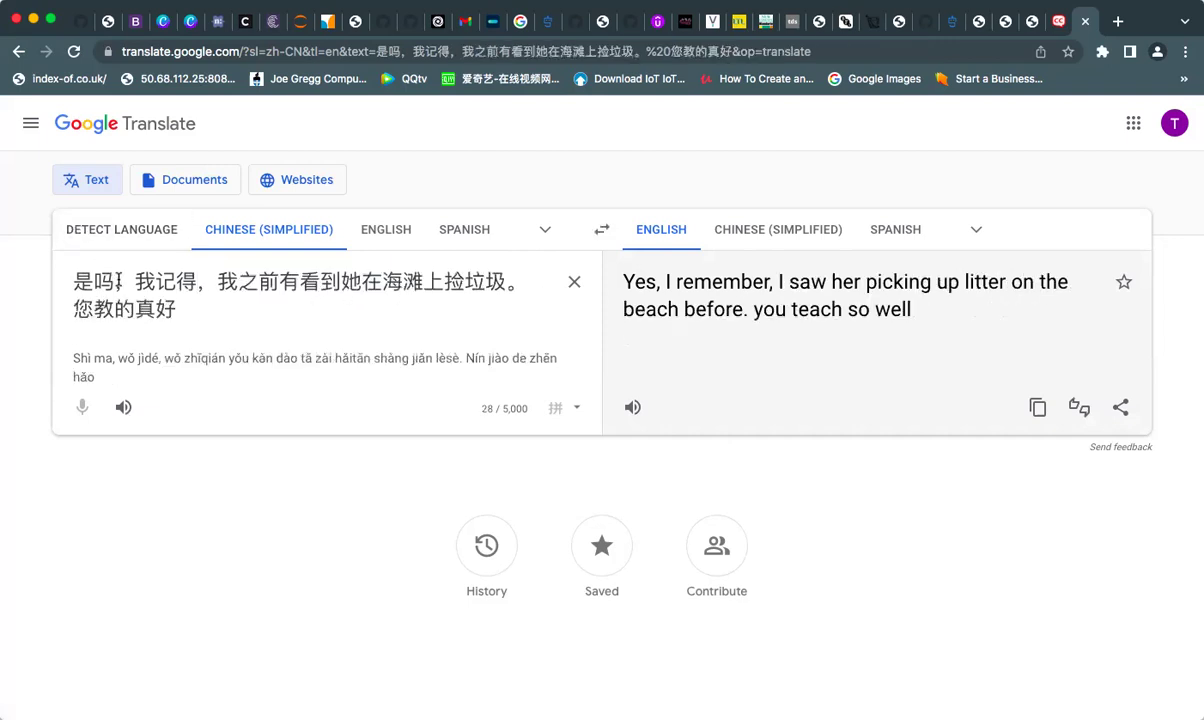
{"action": "left_click", "coordinate": [127, 281]}
{"action": "key", "text": "Return"}
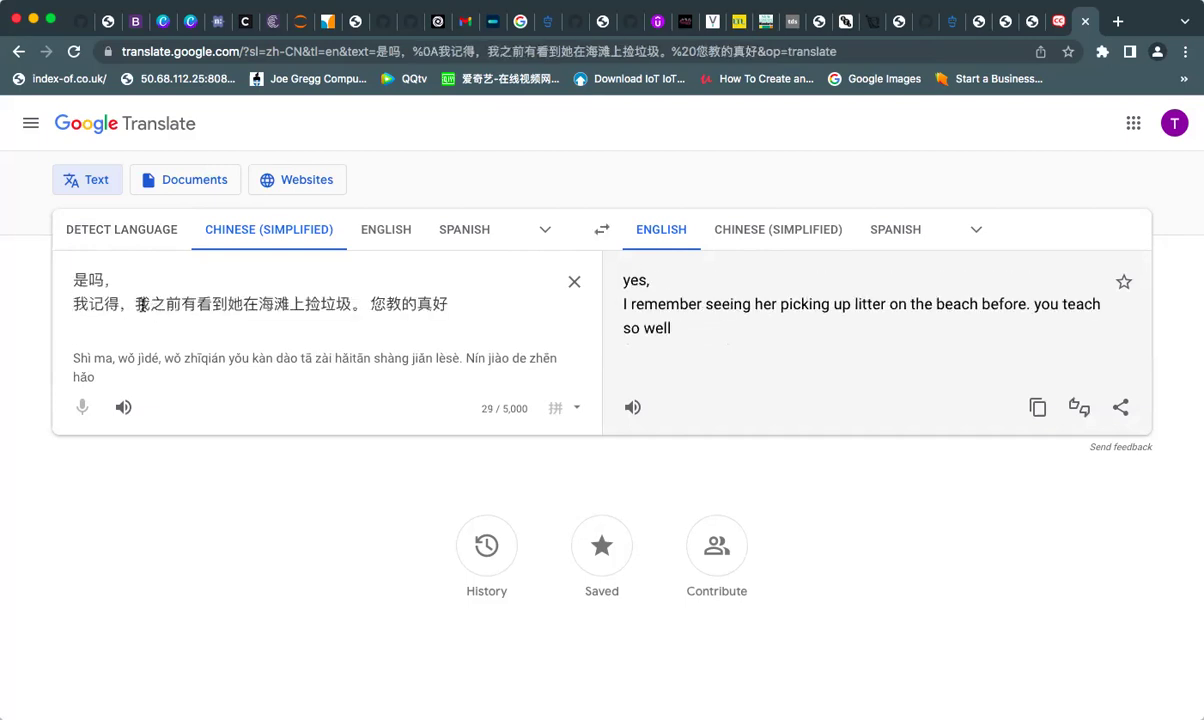
Step: Delete 我之前有 from the second line of the source text
{"action": "left_click_drag", "start_coordinate": [150, 305], "coordinate": [193, 313]}
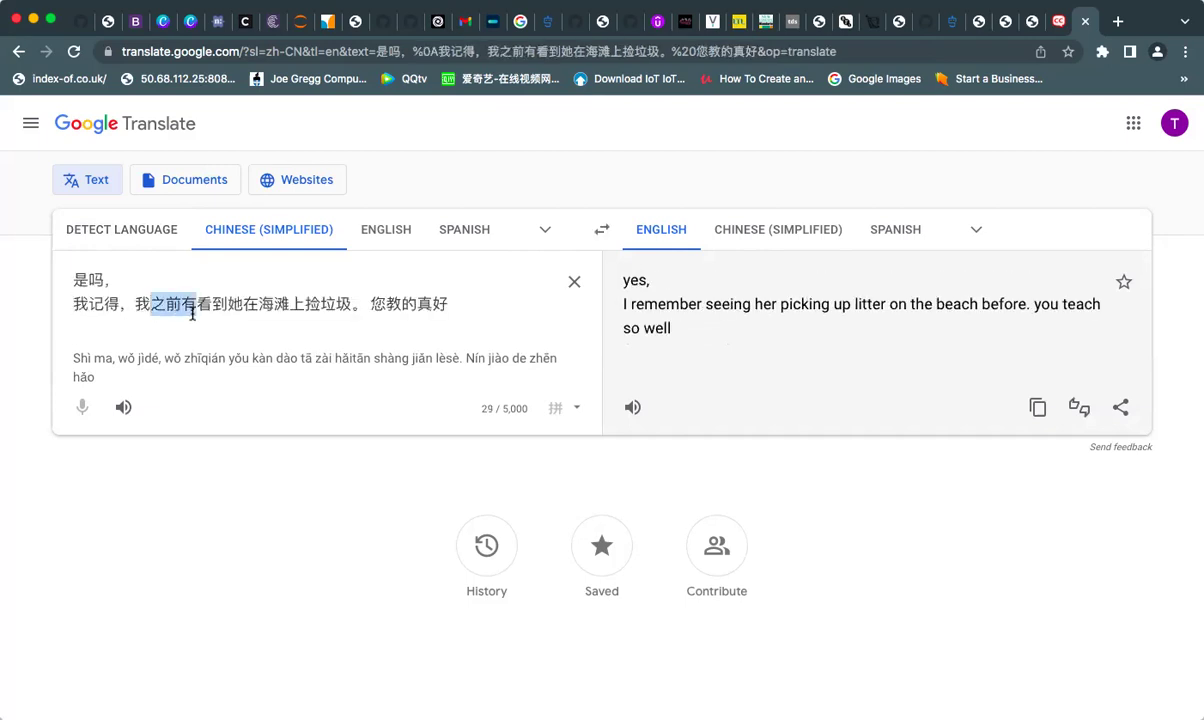
{"action": "key", "text": "BackSpace"}
{"action": "key", "text": "BackSpace"}
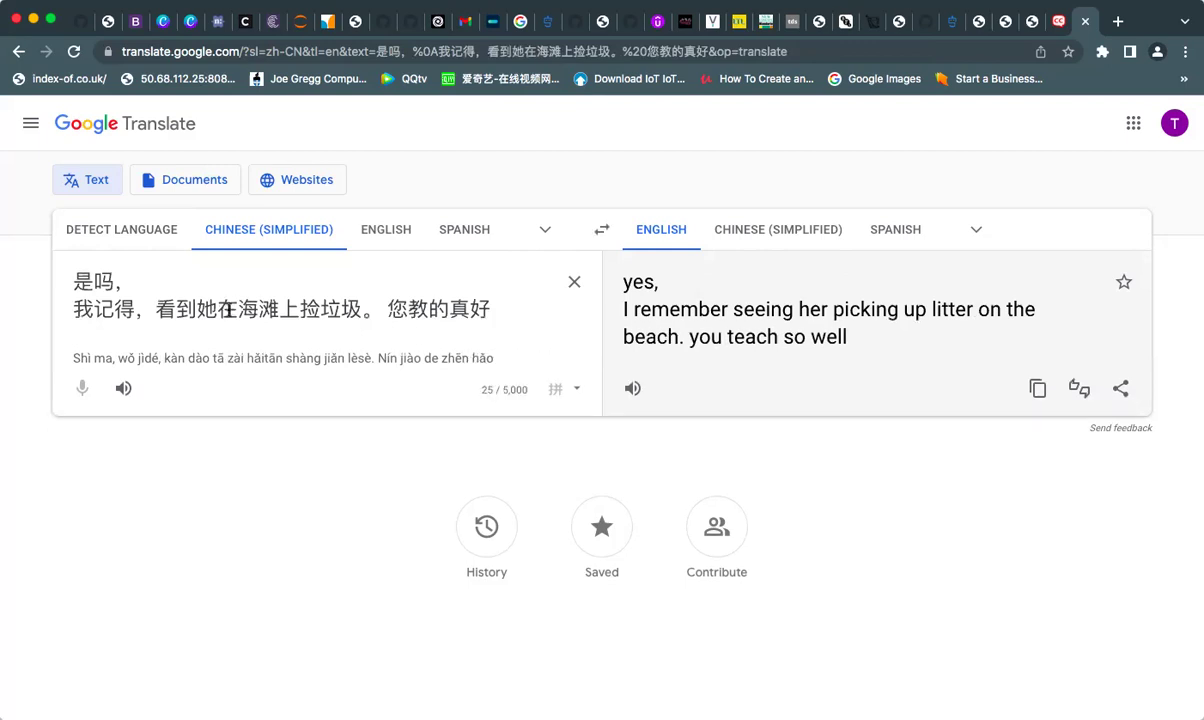
Step: Look up 在 in the second line, and delete 她在海滩上捡垃圾 with its full stop
{"action": "left_click_drag", "start_coordinate": [217, 310], "coordinate": [241, 314]}
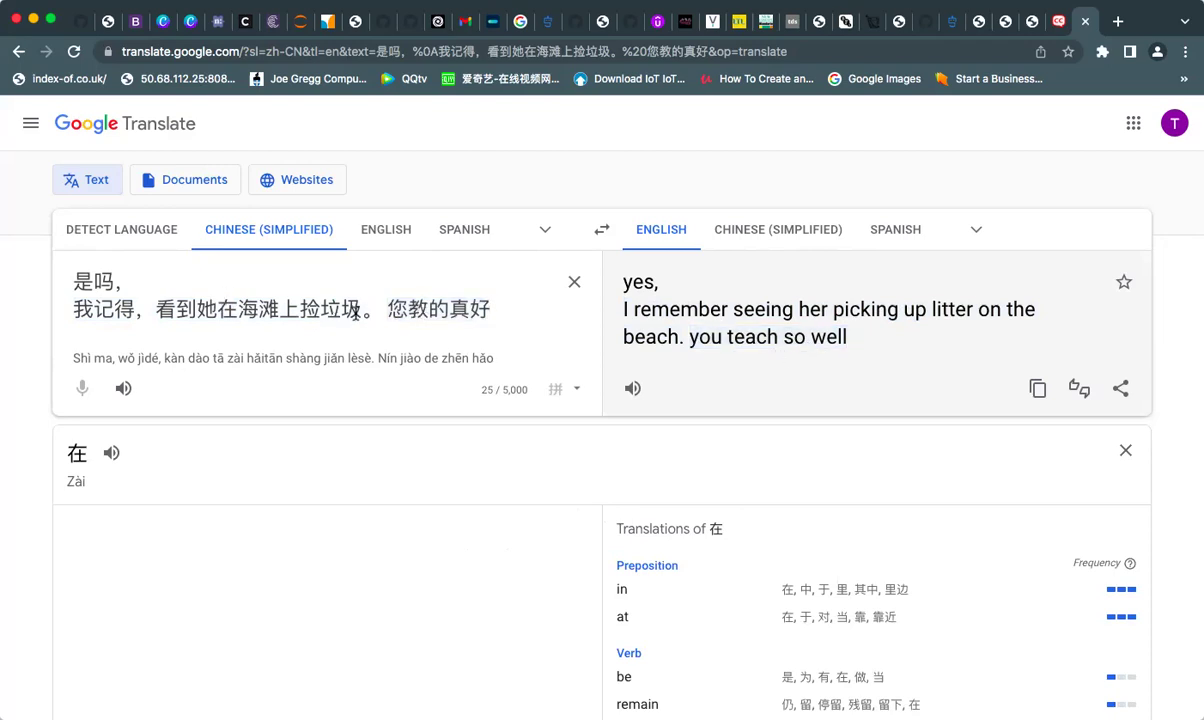
{"action": "left_click_drag", "start_coordinate": [356, 311], "coordinate": [198, 309]}
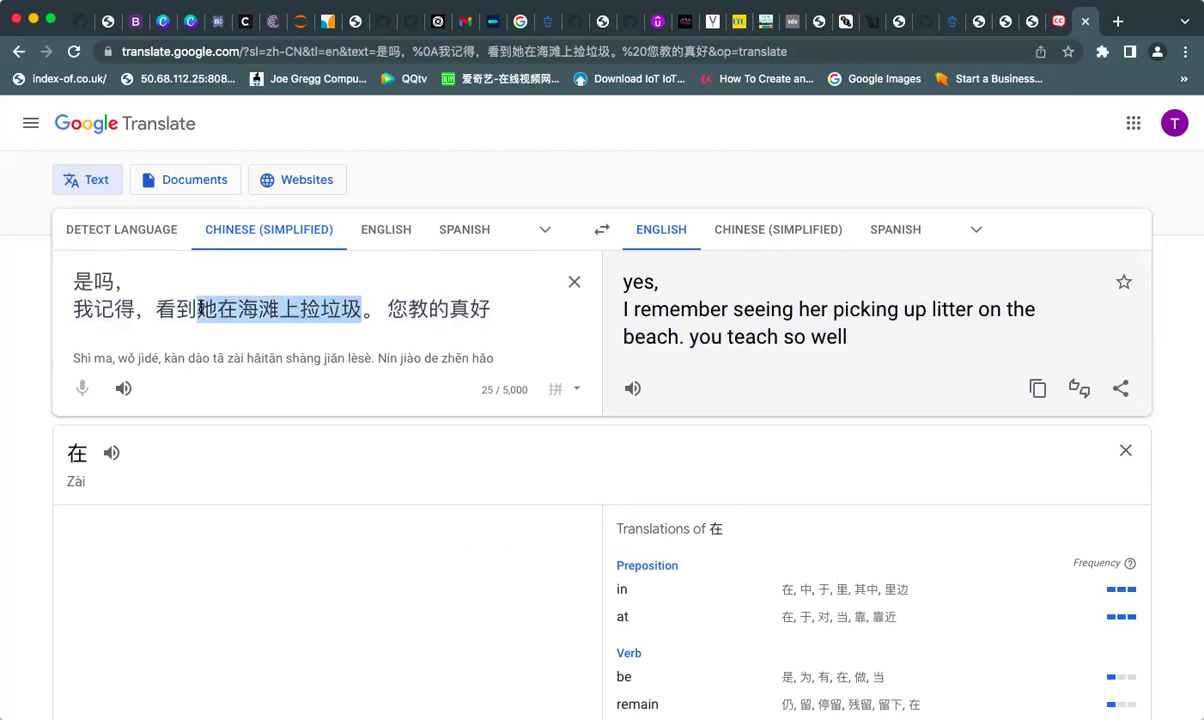
{"action": "key", "text": "BackSpace"}
{"action": "key", "text": "Right"}
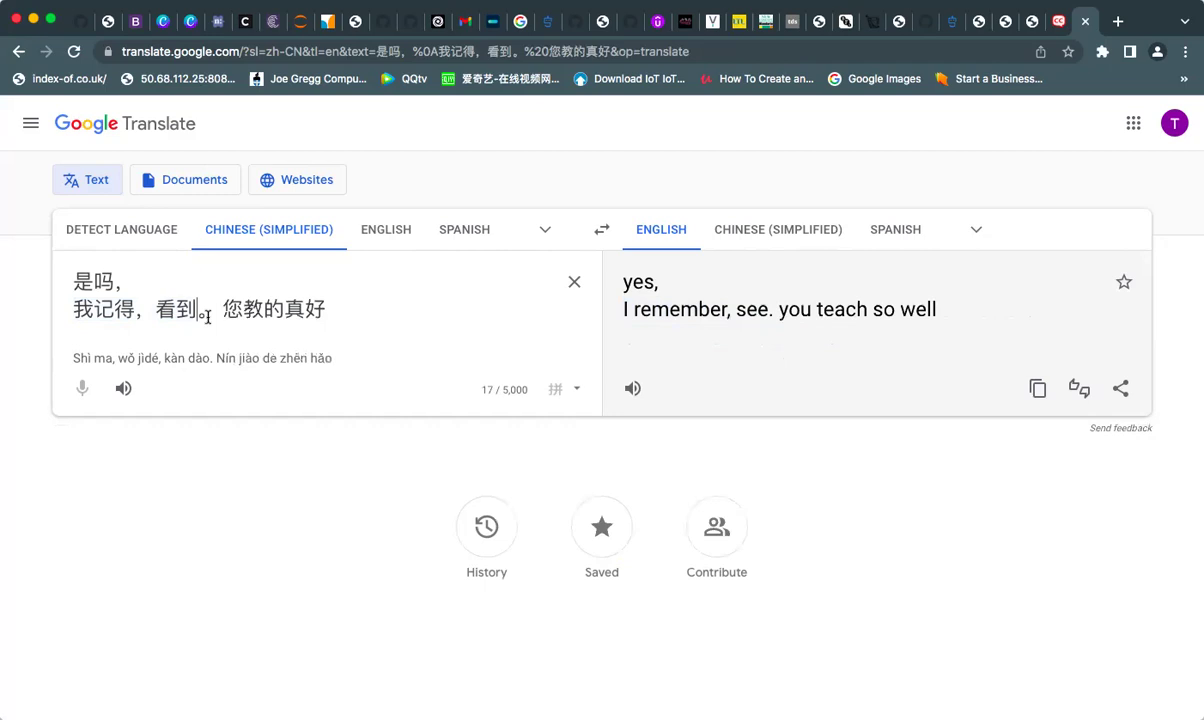
{"action": "key", "text": "BackSpace"}
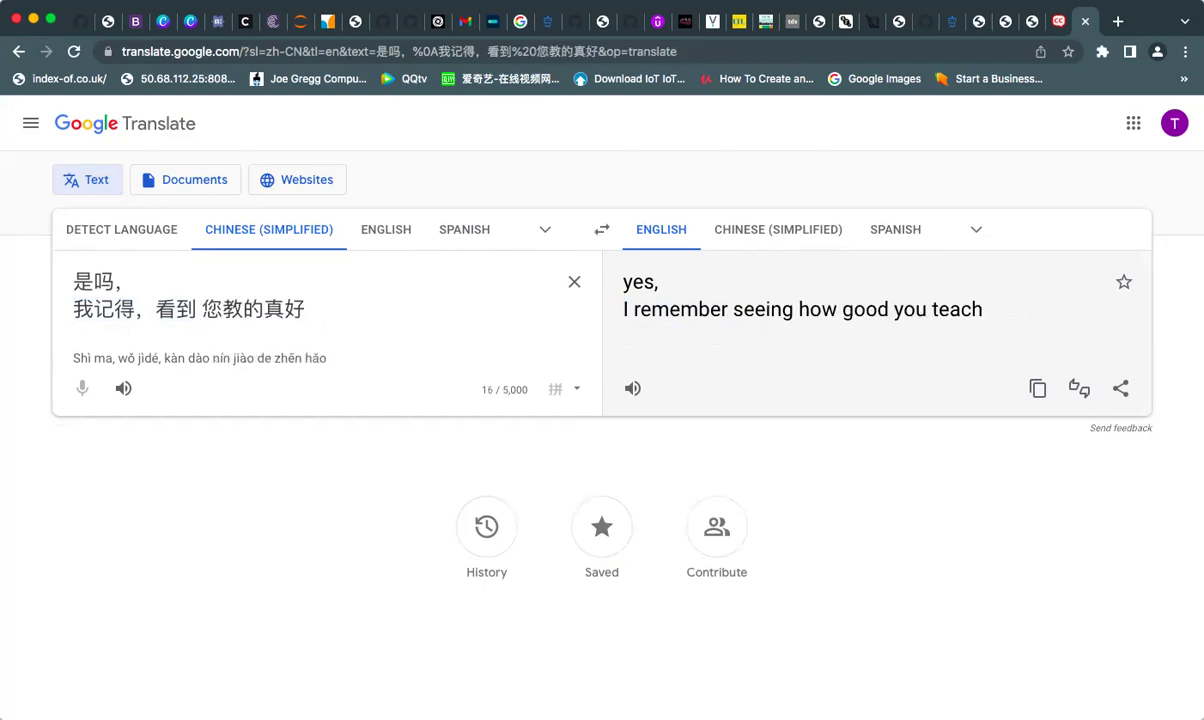
Step: Move 您教的真好 onto its own line and shorten it to 真好
{"action": "key", "text": "Return"}
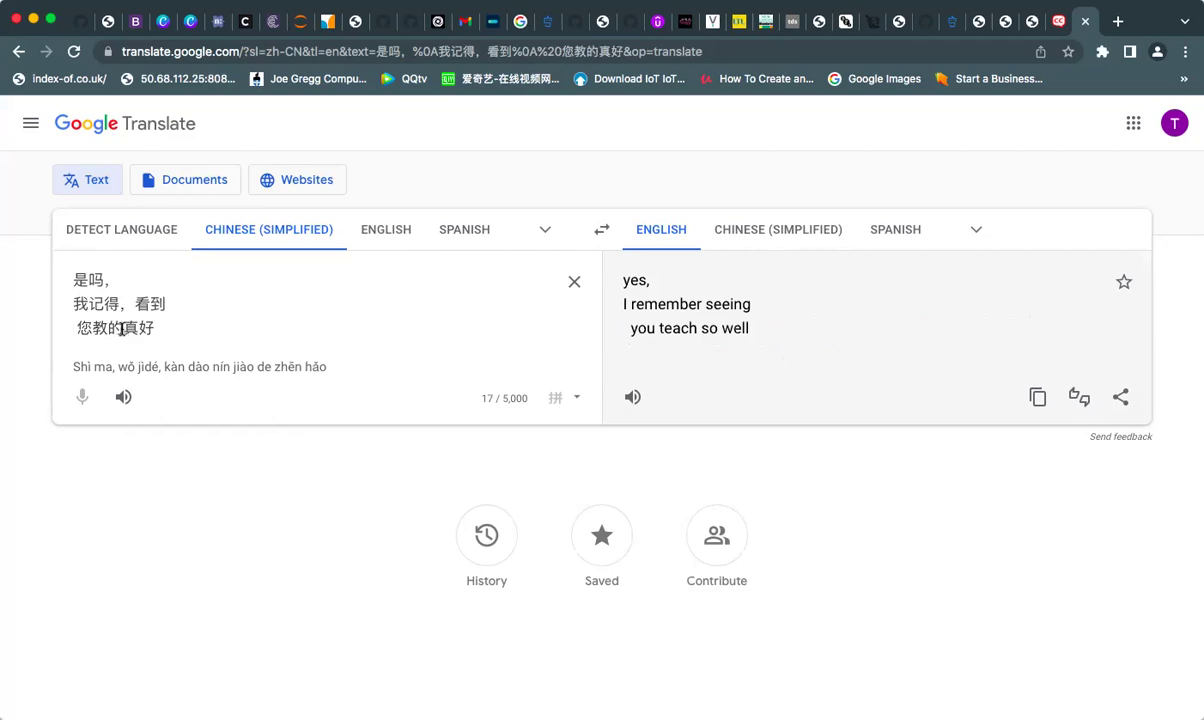
{"action": "left_click_drag", "start_coordinate": [122, 330], "coordinate": [76, 327]}
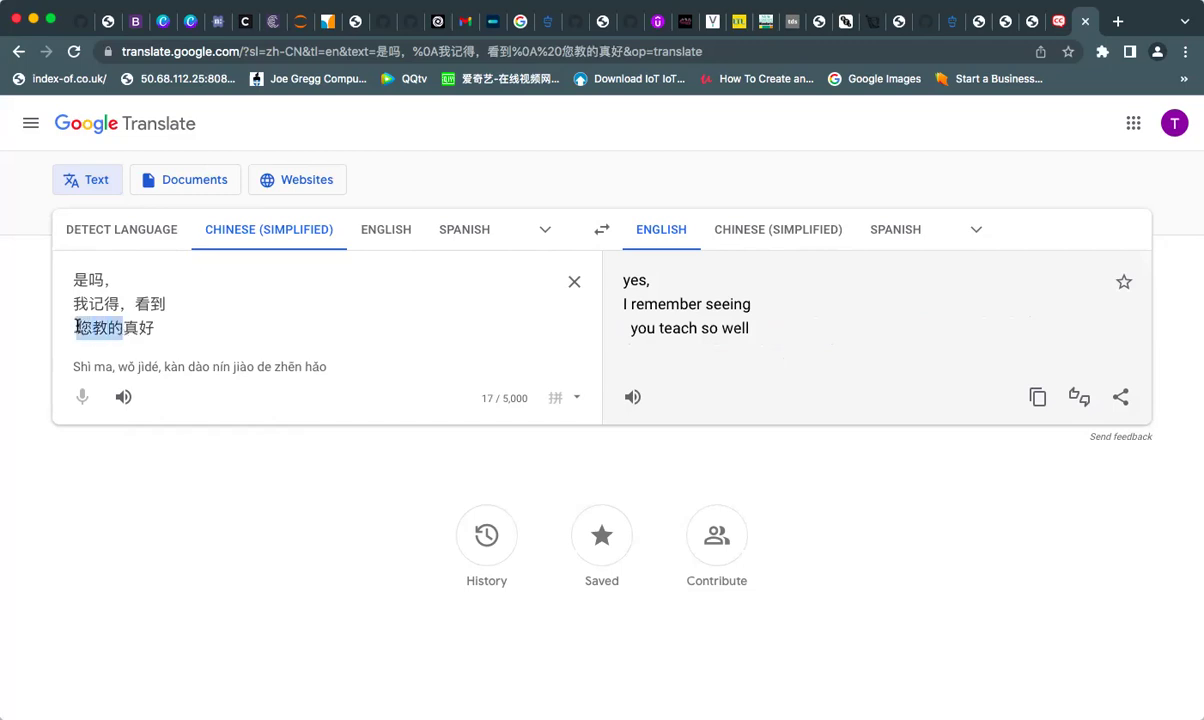
{"action": "key", "text": "BackSpace"}
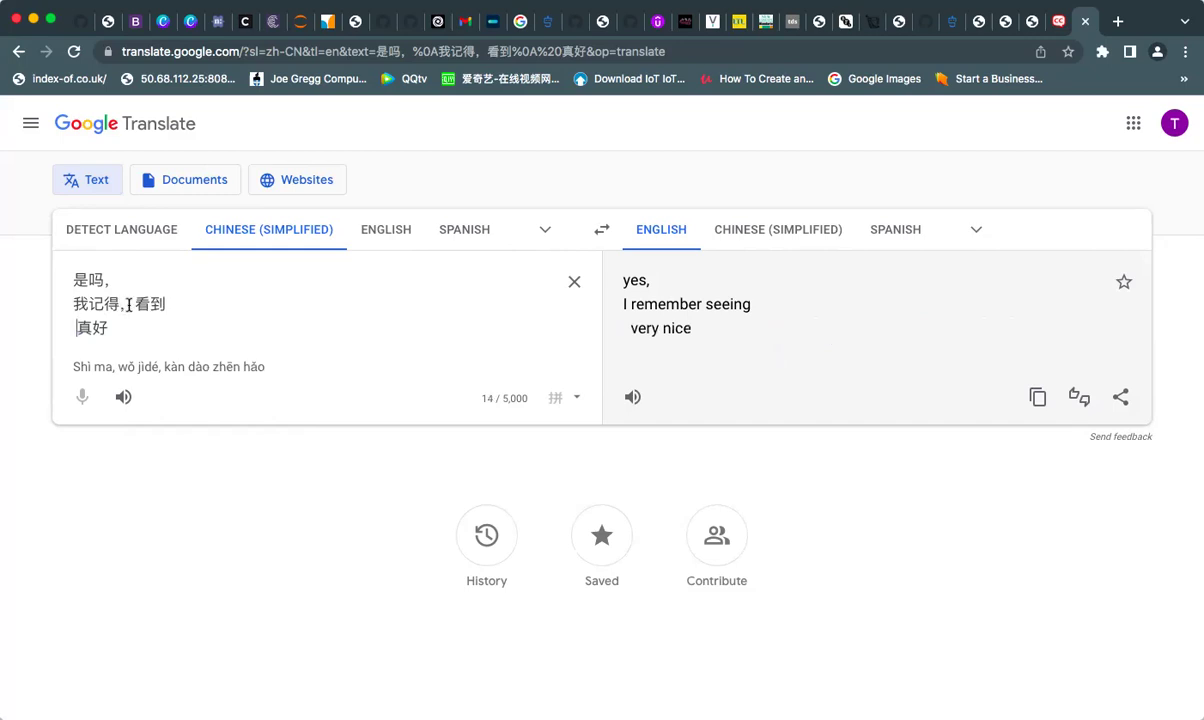
Step: Remove the comma after 是吗 in the first line of the source text
{"action": "left_click_drag", "start_coordinate": [112, 281], "coordinate": [67, 278]}
{"action": "left_click", "coordinate": [107, 282]}
{"action": "key", "text": "BackSpace"}
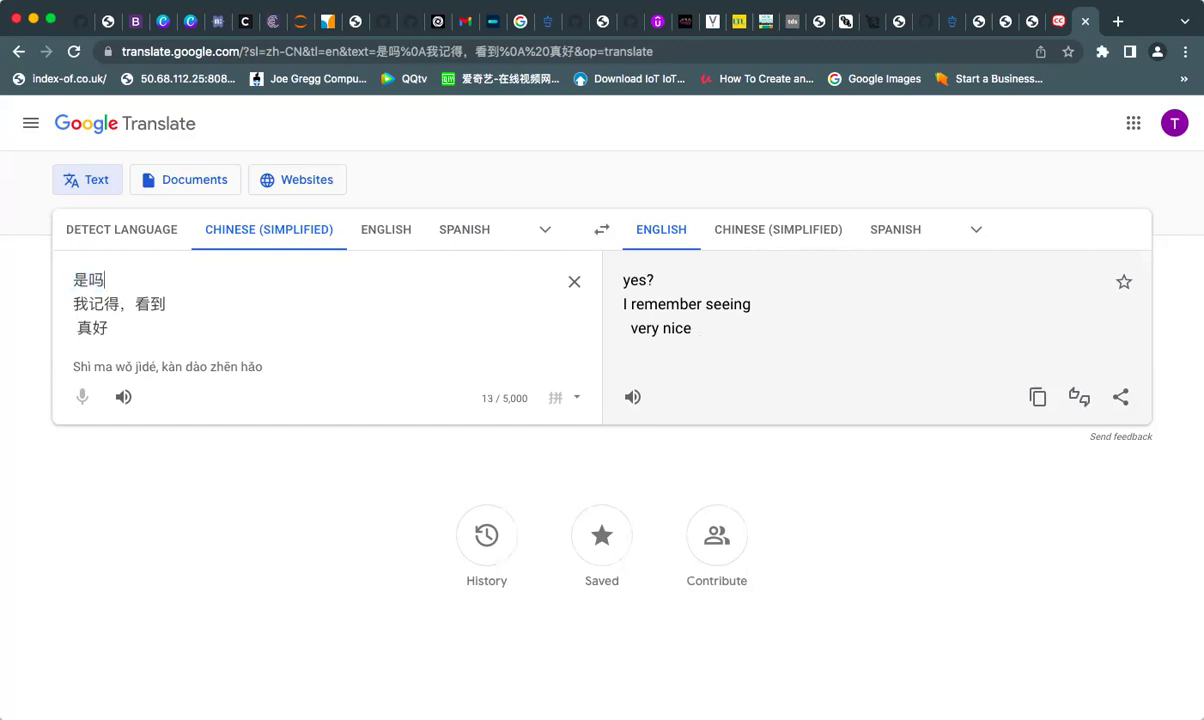
Step: Look up the dictionary entries for 是 and 吗 separately in the first line
{"action": "key", "text": "Left"}
{"action": "key", "text": "Left"}
{"action": "key", "text": "shift+Right"}
{"action": "key", "text": "Right"}
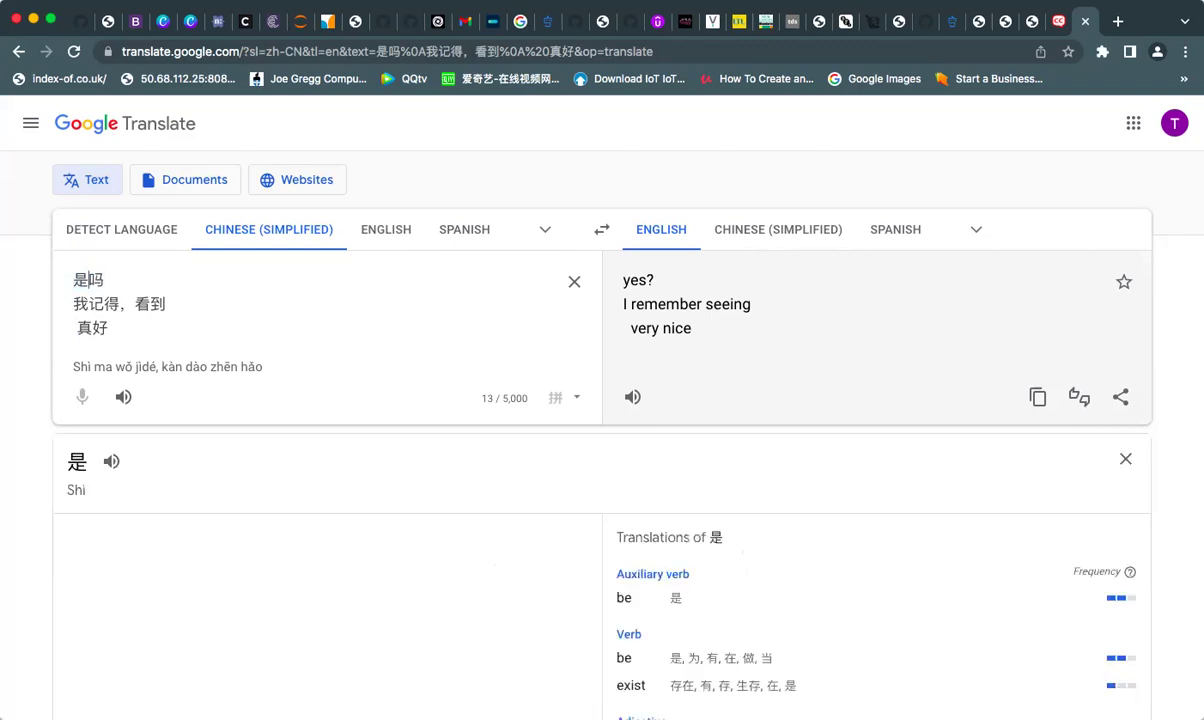
{"action": "key", "text": "shift+Right"}
{"action": "key", "text": "Right"}
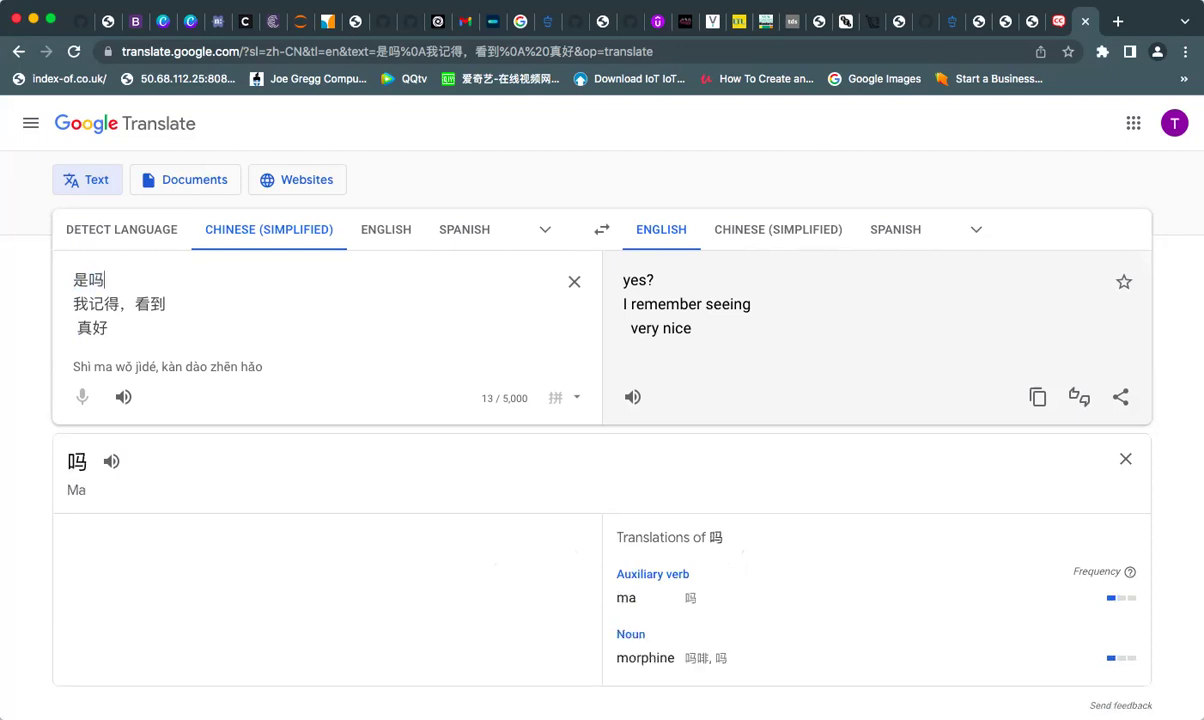
Step: Add a question mark after 是吗 and highlight the phrase
{"action": "type", "text": "？"}
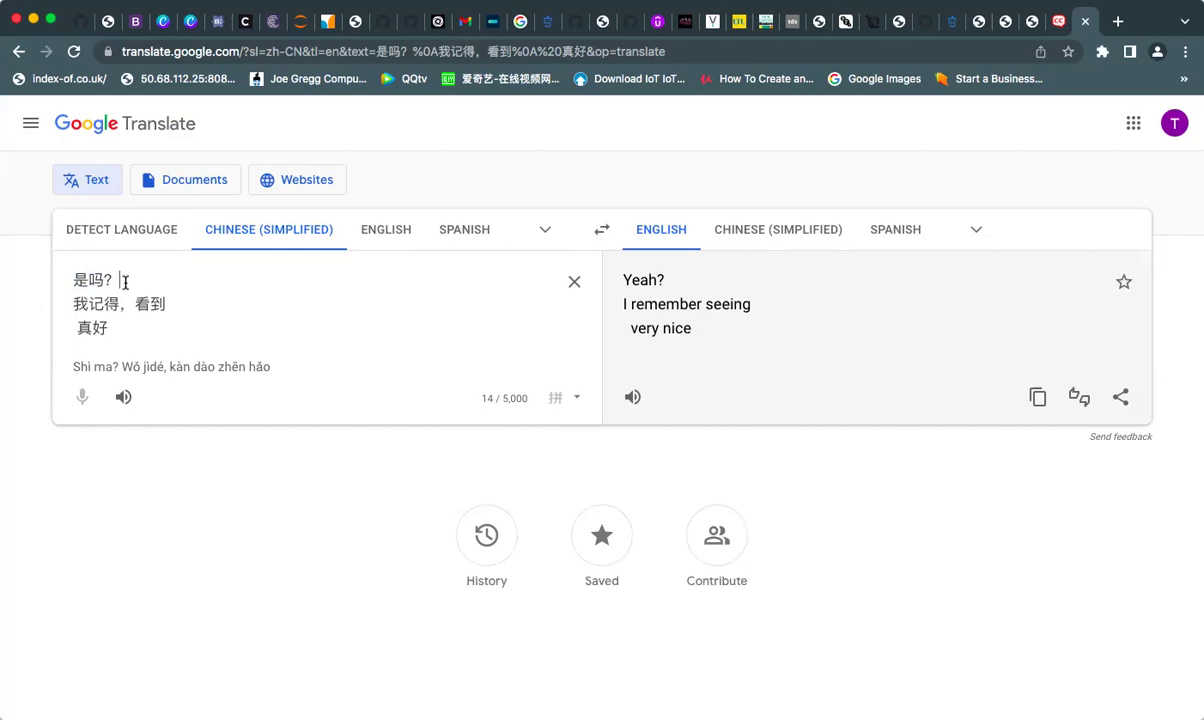
{"action": "double_click", "coordinate": [103, 280]}
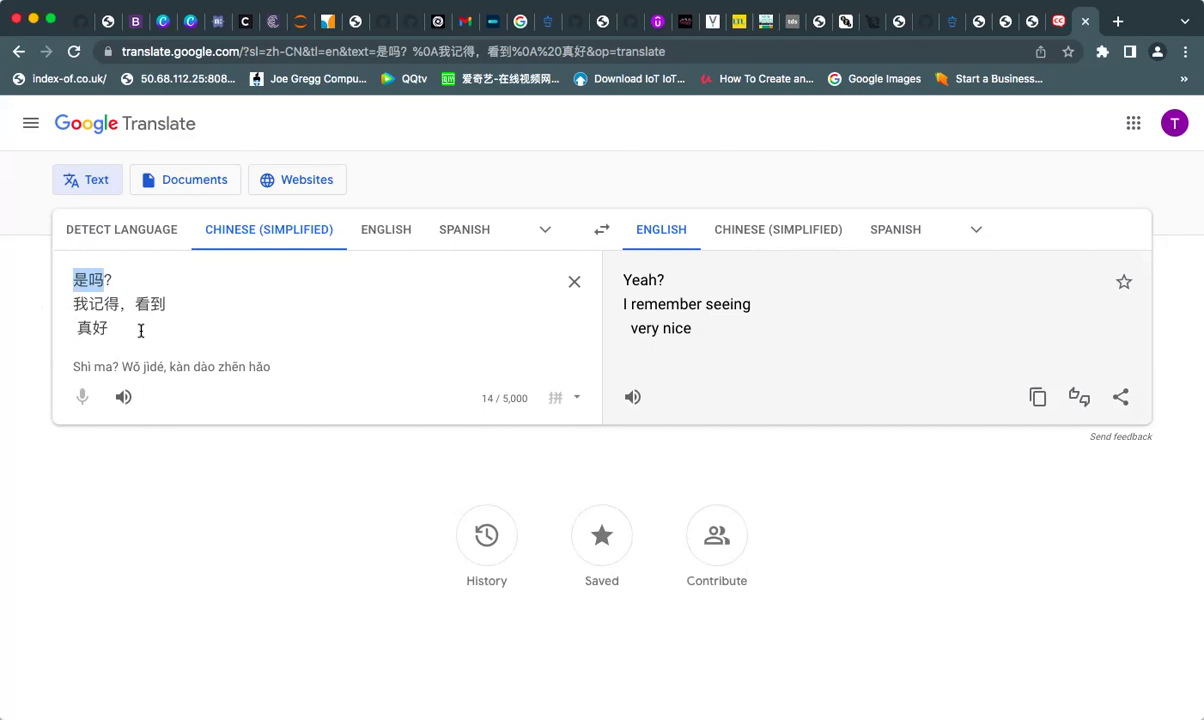
{"action": "left_click", "coordinate": [153, 280]}
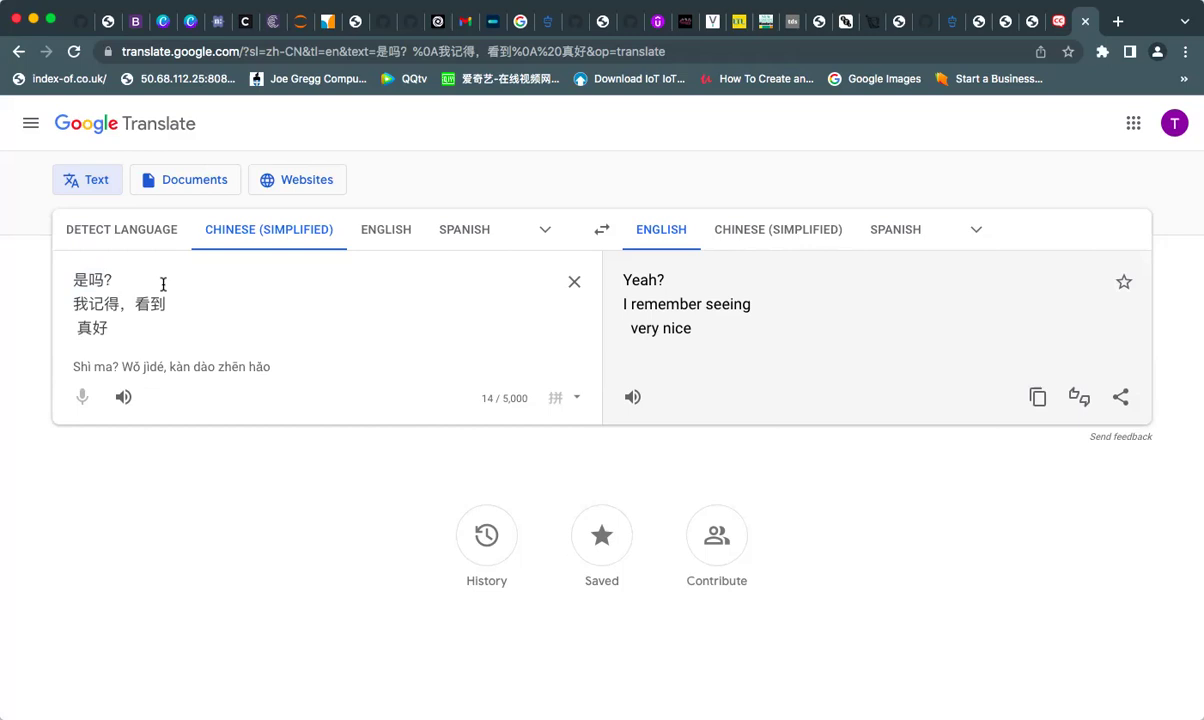
{"action": "key", "text": "Return"}
{"action": "type", "text": "zhen"}
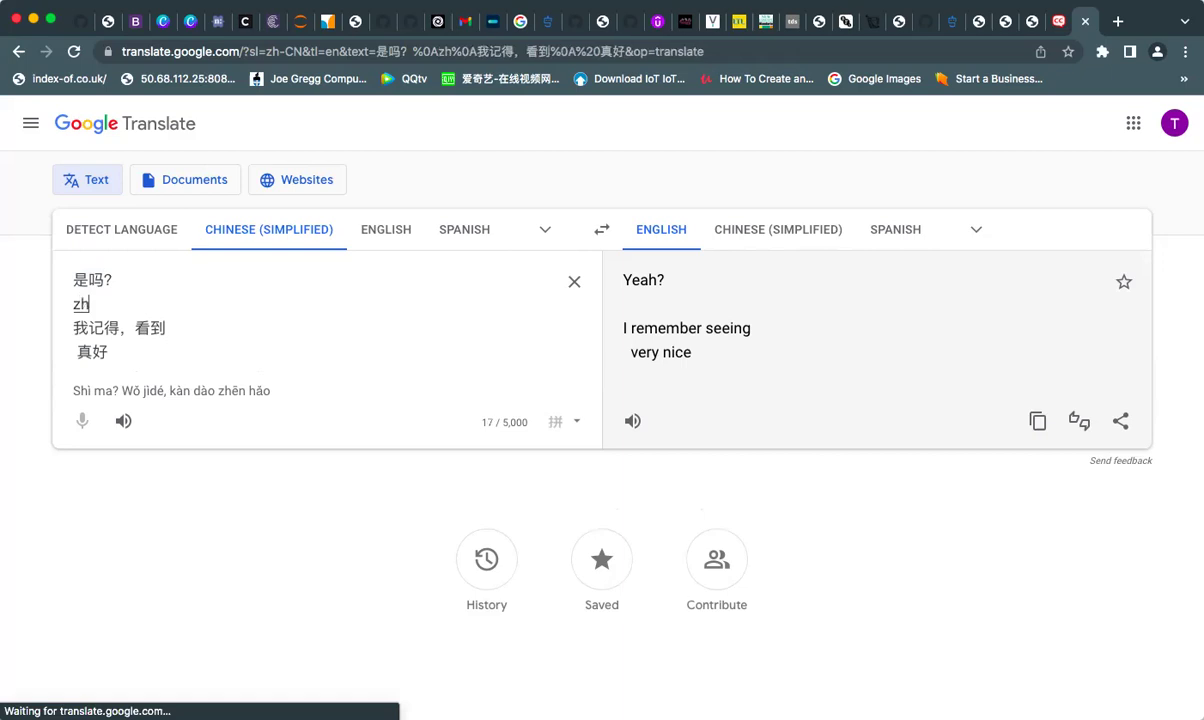
{"action": "key", "text": "BackSpace"}
{"action": "key", "text": "BackSpace"}
{"action": "key", "text": "BackSpace"}
{"action": "key", "text": "BackSpace"}
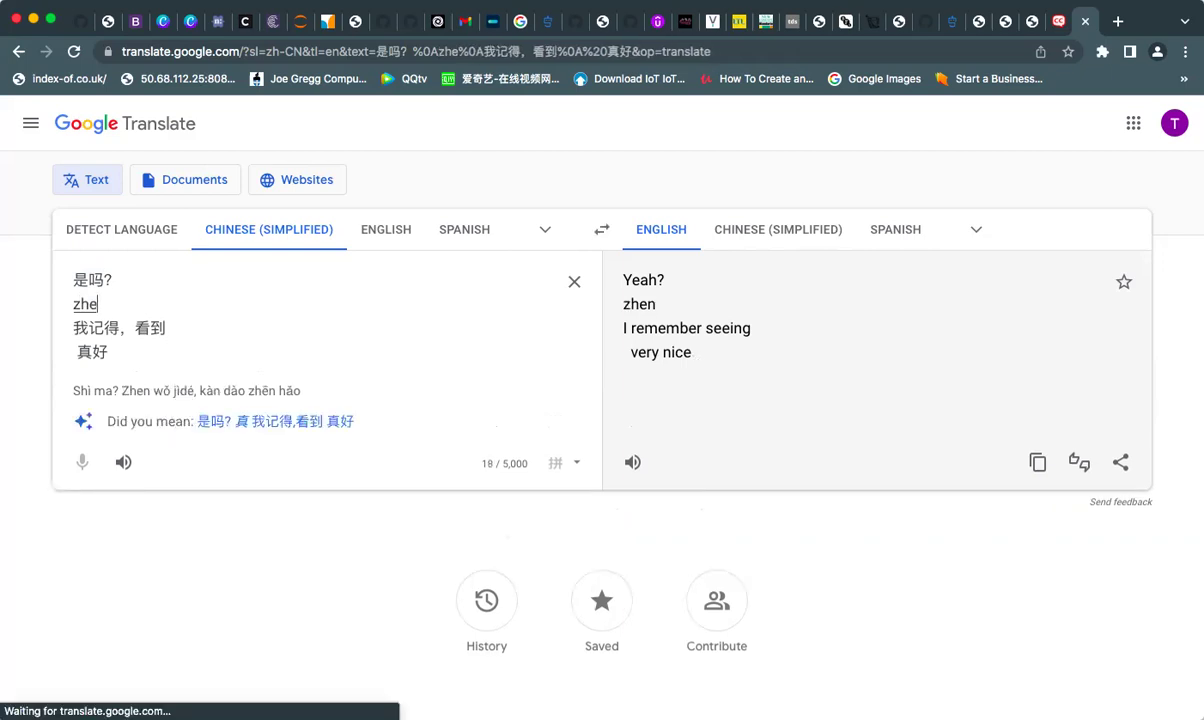
{"action": "key", "text": "BackSpace"}
Step: Delete 是吗？ from the first line of the source text
{"action": "key", "text": "BackSpace"}
{"action": "key", "text": "BackSpace"}
{"action": "key", "text": "BackSpace"}
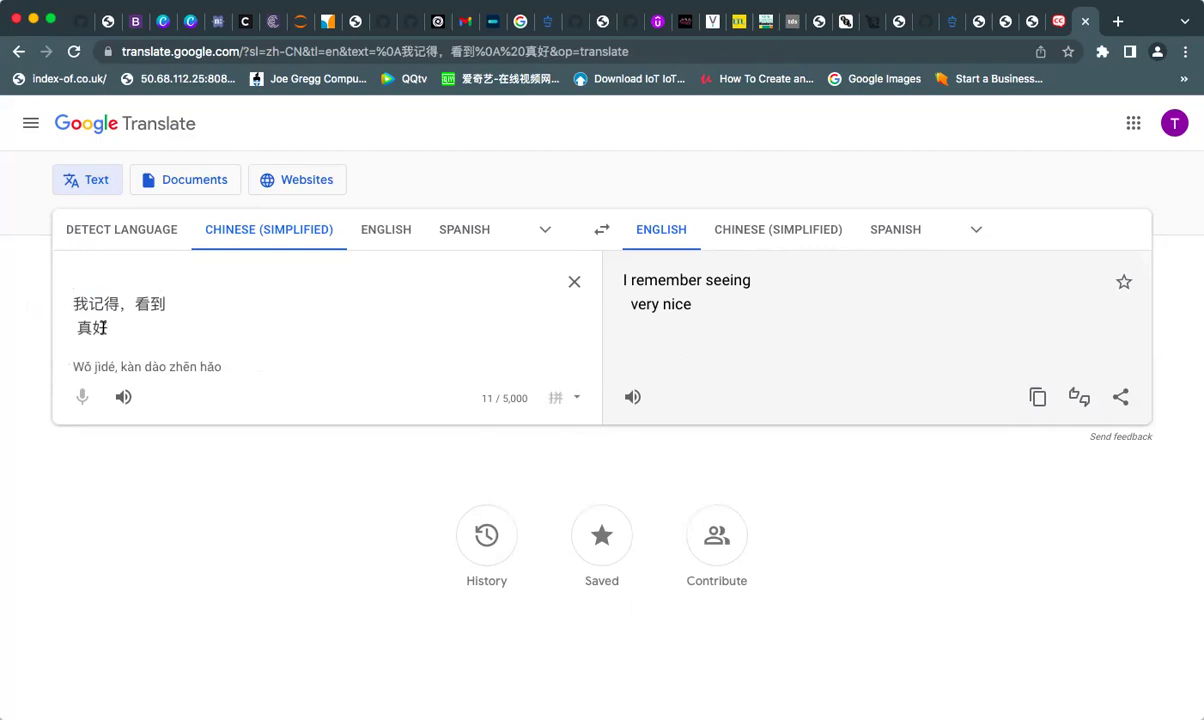
Step: Split 我记得， and 看到 onto separate lines and remove the empty line above them
{"action": "left_click", "coordinate": [141, 304]}
{"action": "key", "text": "Return"}
{"action": "left_click_drag", "start_coordinate": [118, 304], "coordinate": [59, 309]}
{"action": "left_click", "coordinate": [73, 282]}
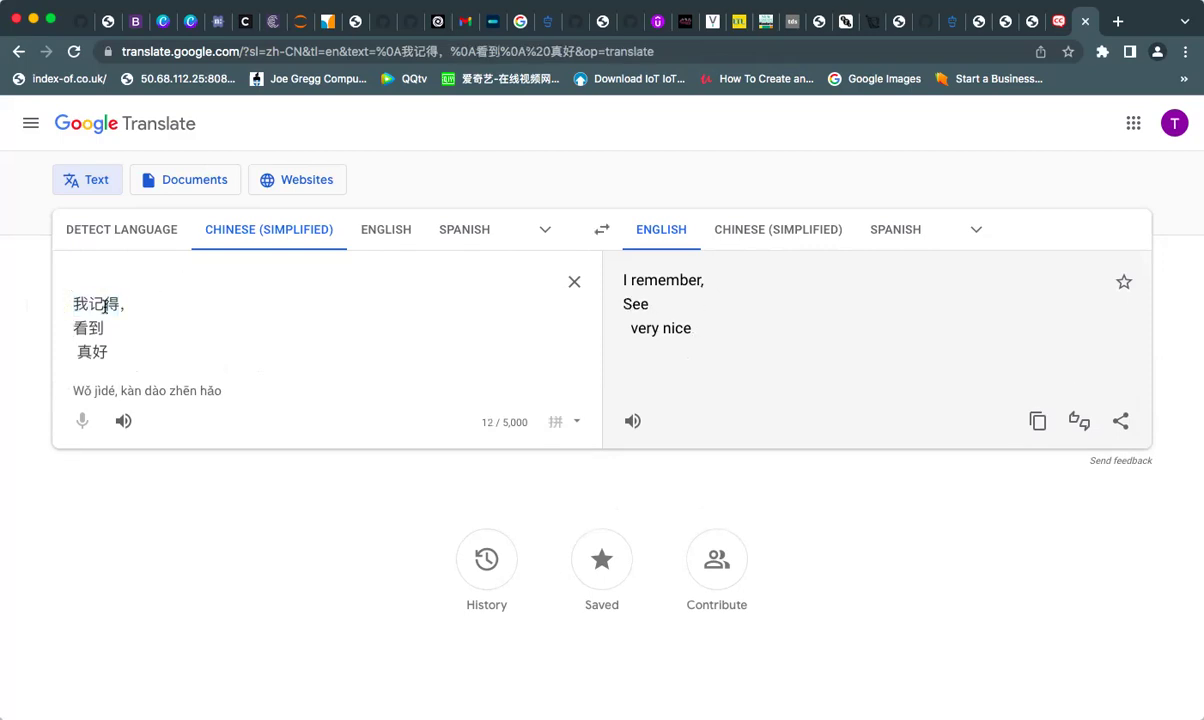
{"action": "key", "text": "BackSpace"}
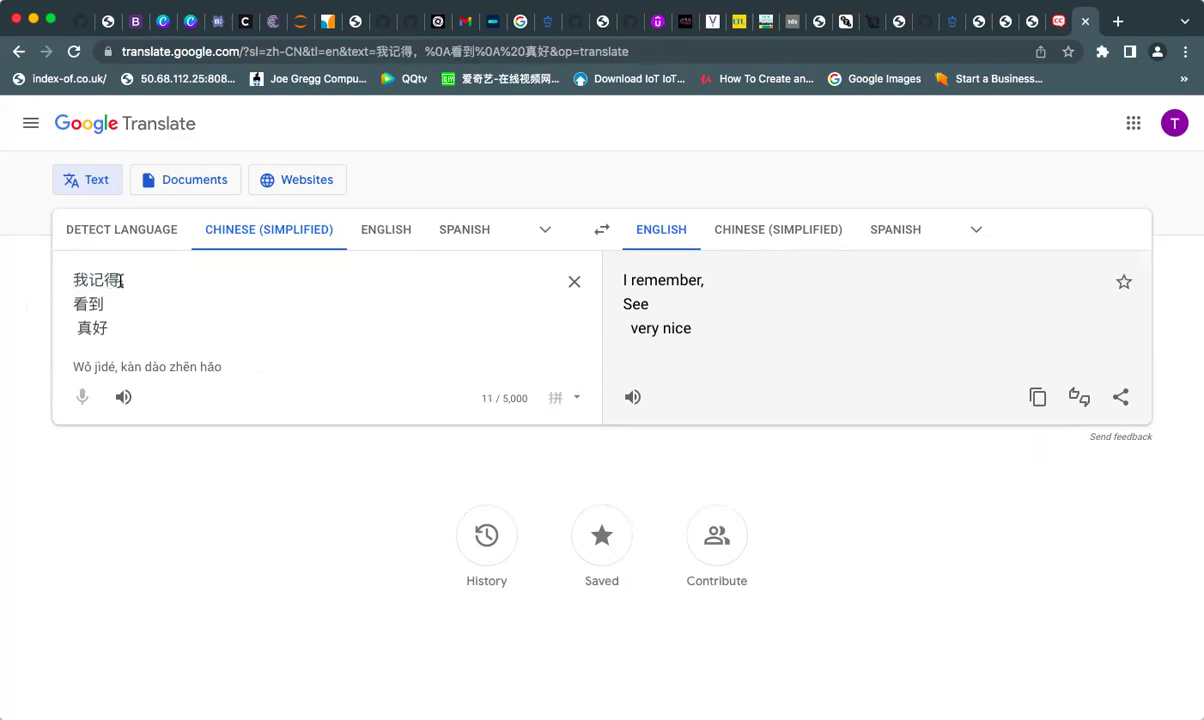
Step: Look up 记得 and examine its dictionary translations, and highlight the line 我记得，
{"action": "double_click", "coordinate": [84, 280]}
{"action": "left_click_drag", "start_coordinate": [84, 280], "coordinate": [72, 279]}
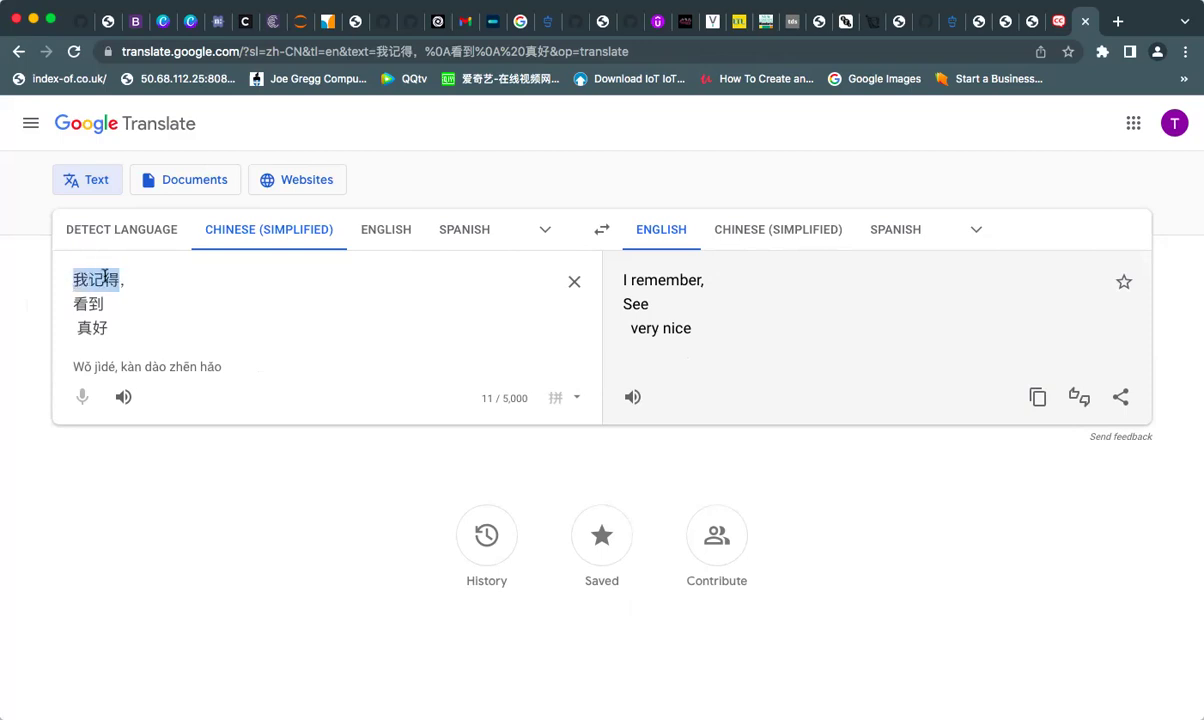
{"action": "left_click", "coordinate": [113, 277]}
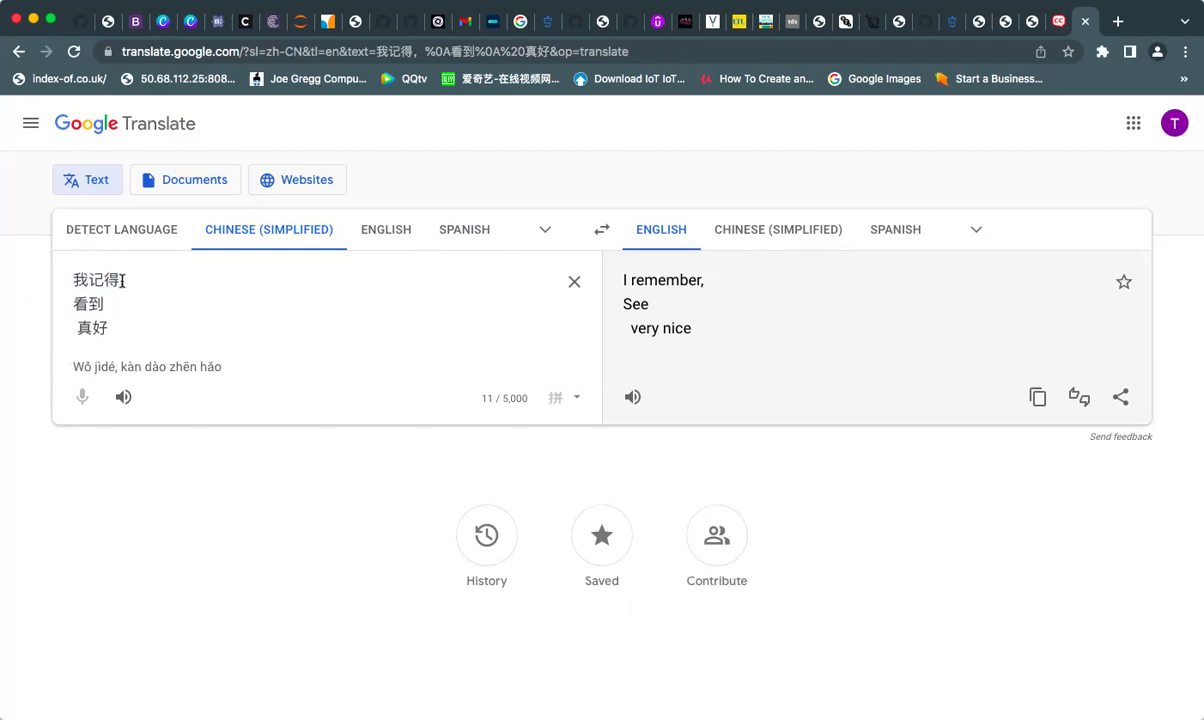
{"action": "left_click_drag", "start_coordinate": [122, 280], "coordinate": [87, 280]}
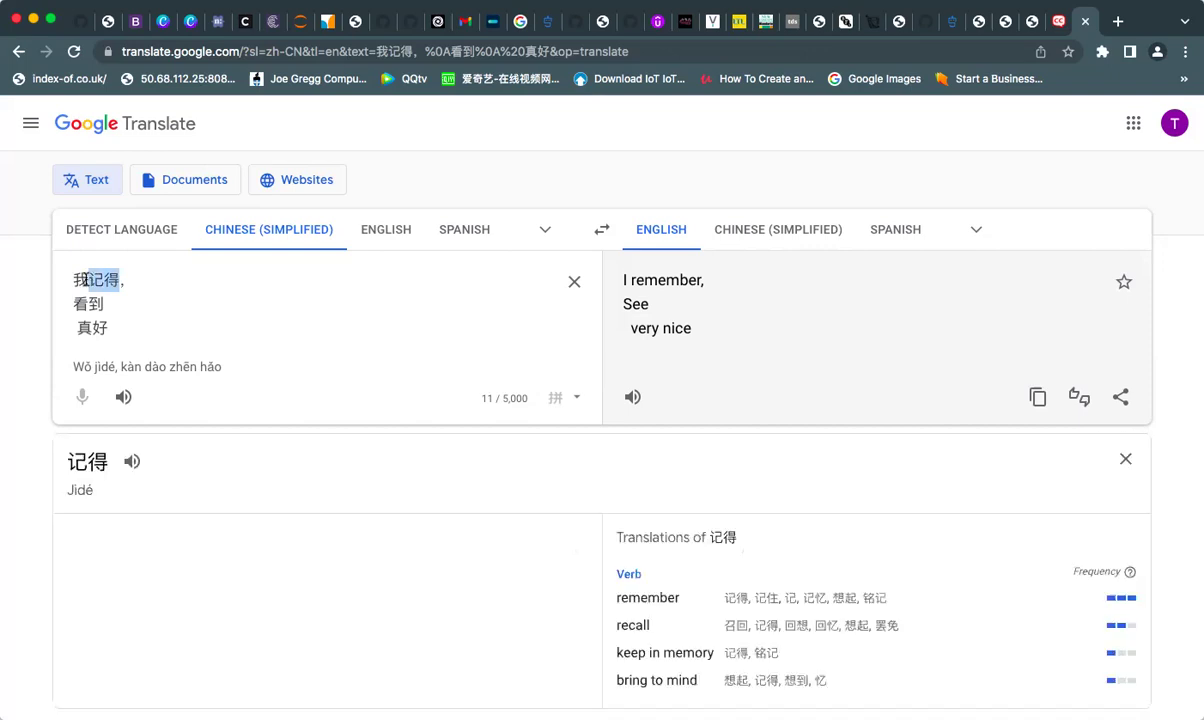
{"action": "left_click", "coordinate": [87, 280]}
{"action": "scroll", "coordinate": [683, 655], "scroll_direction": "down", "scroll_amount": 2}
{"action": "scroll", "coordinate": [683, 655], "scroll_direction": "down", "scroll_amount": 1}
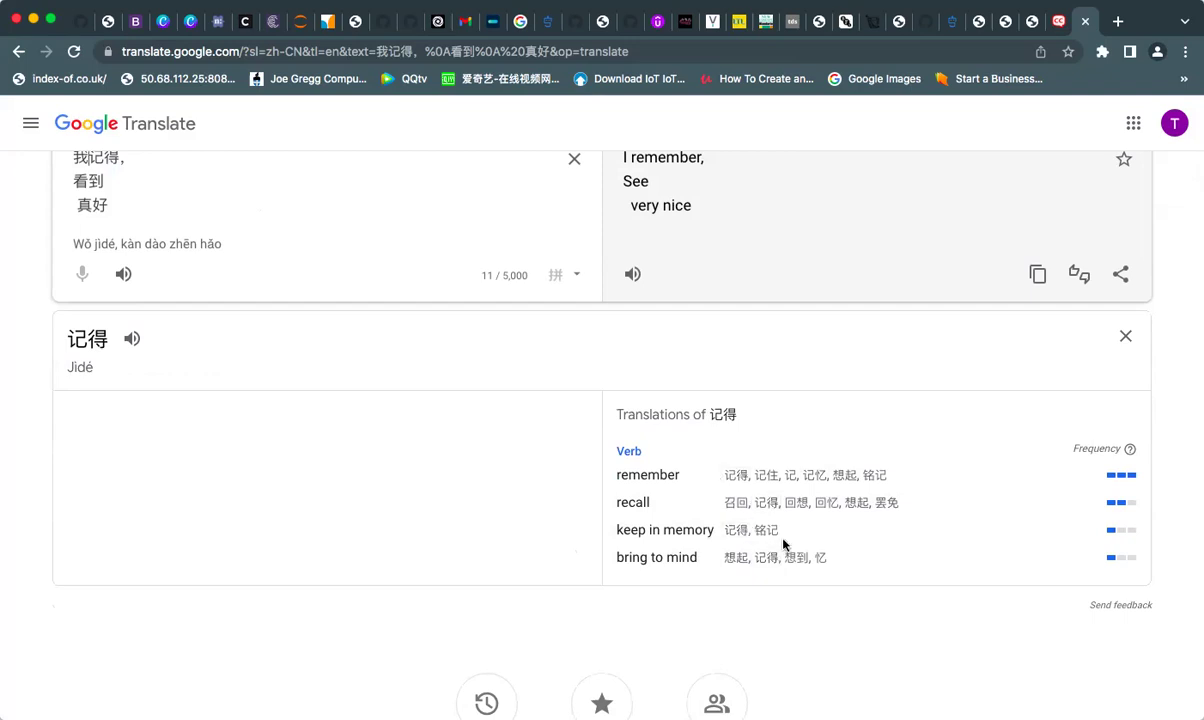
{"action": "scroll", "coordinate": [364, 437], "scroll_direction": "up", "scroll_amount": 3}
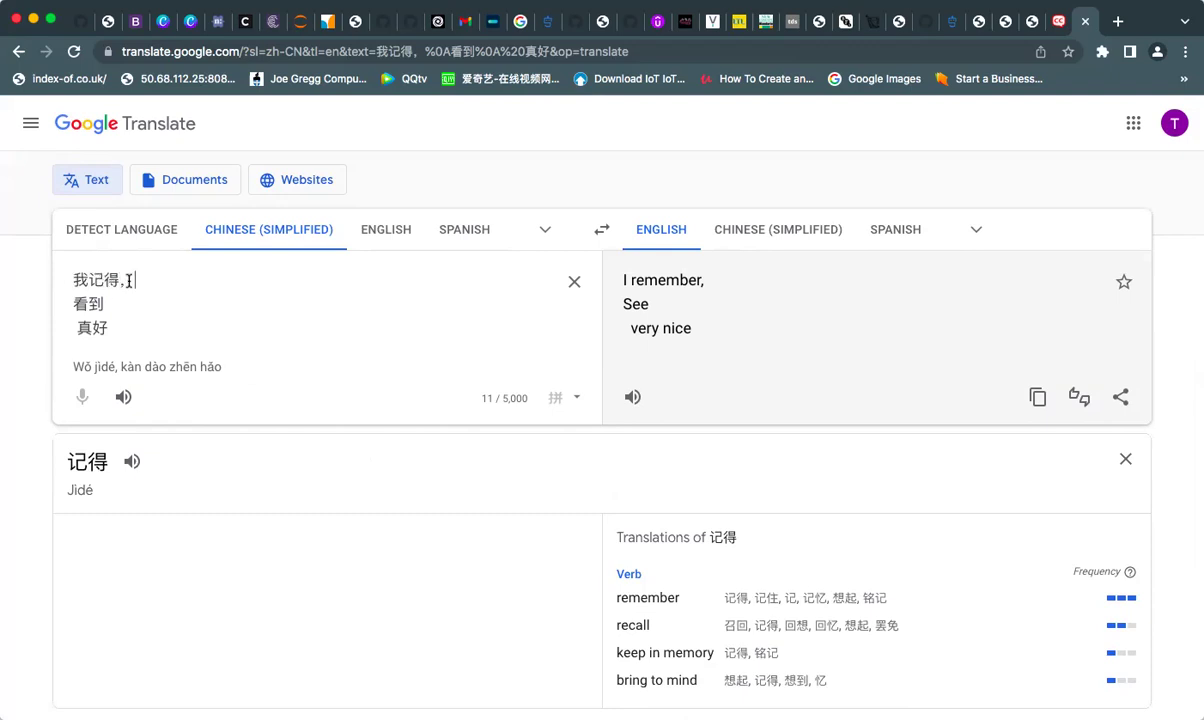
{"action": "left_click_drag", "start_coordinate": [128, 281], "coordinate": [50, 282]}
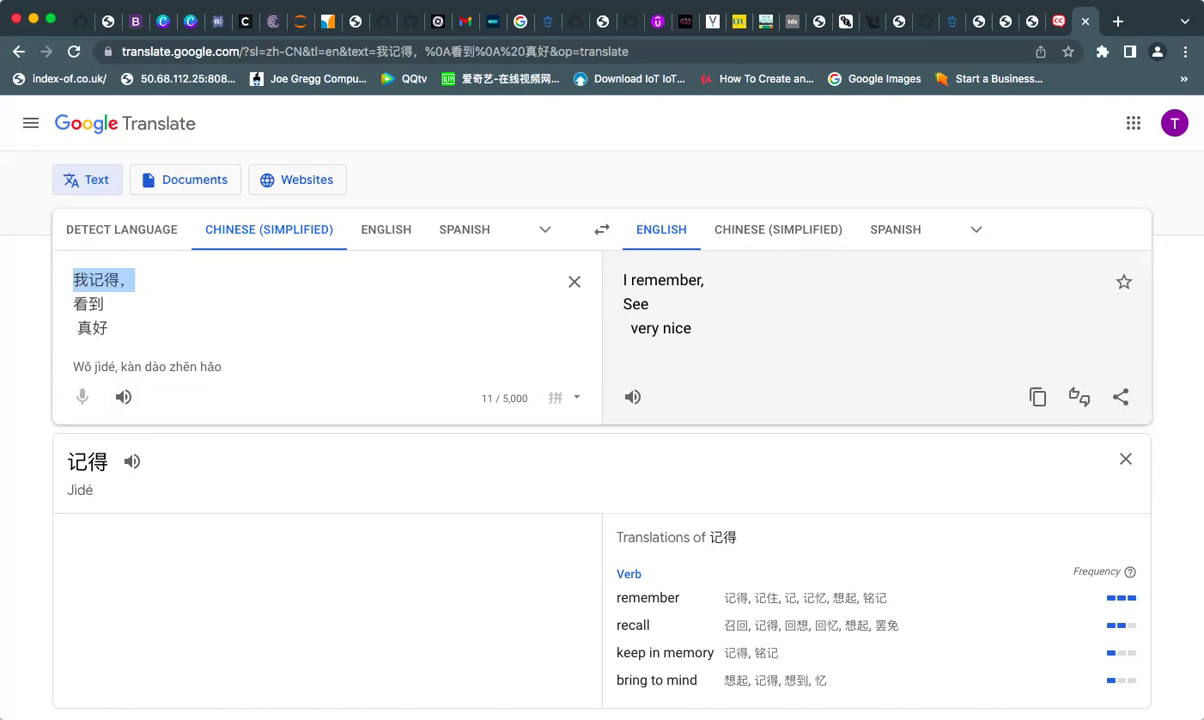
Step: Delete the line 我记得， with its line break, and split 看到 so that 看 and 到 are on separate lines
{"action": "key", "text": "BackSpace"}
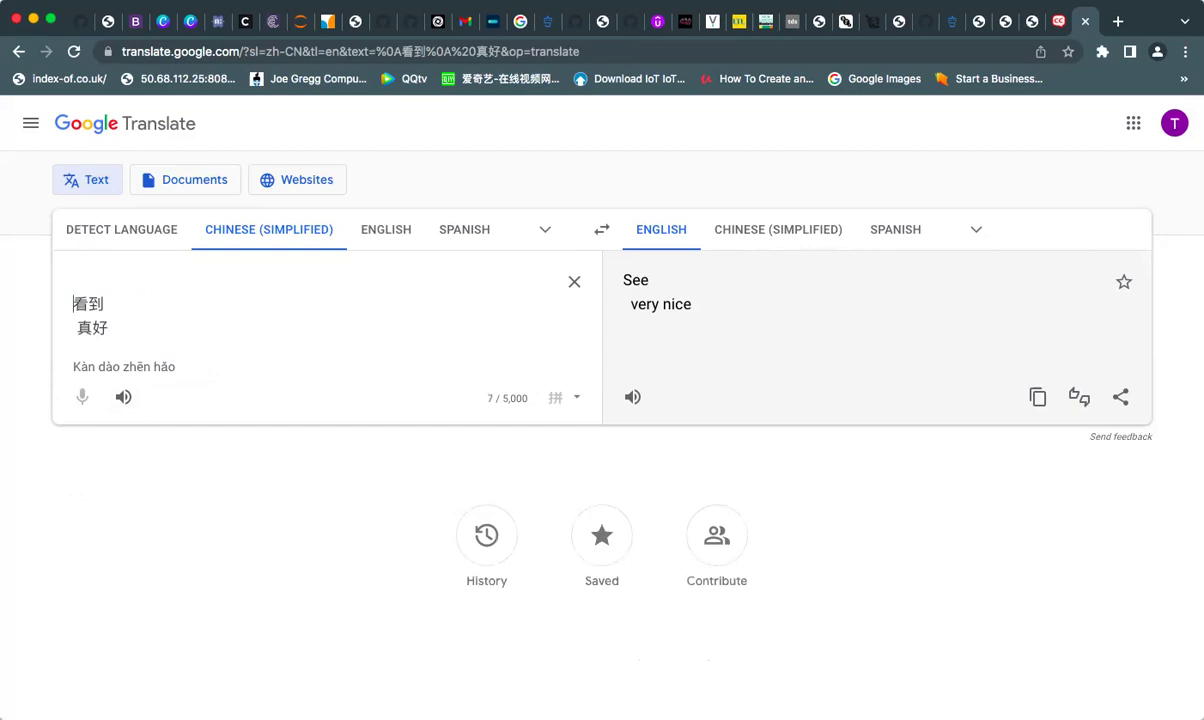
{"action": "key", "text": "BackSpace"}
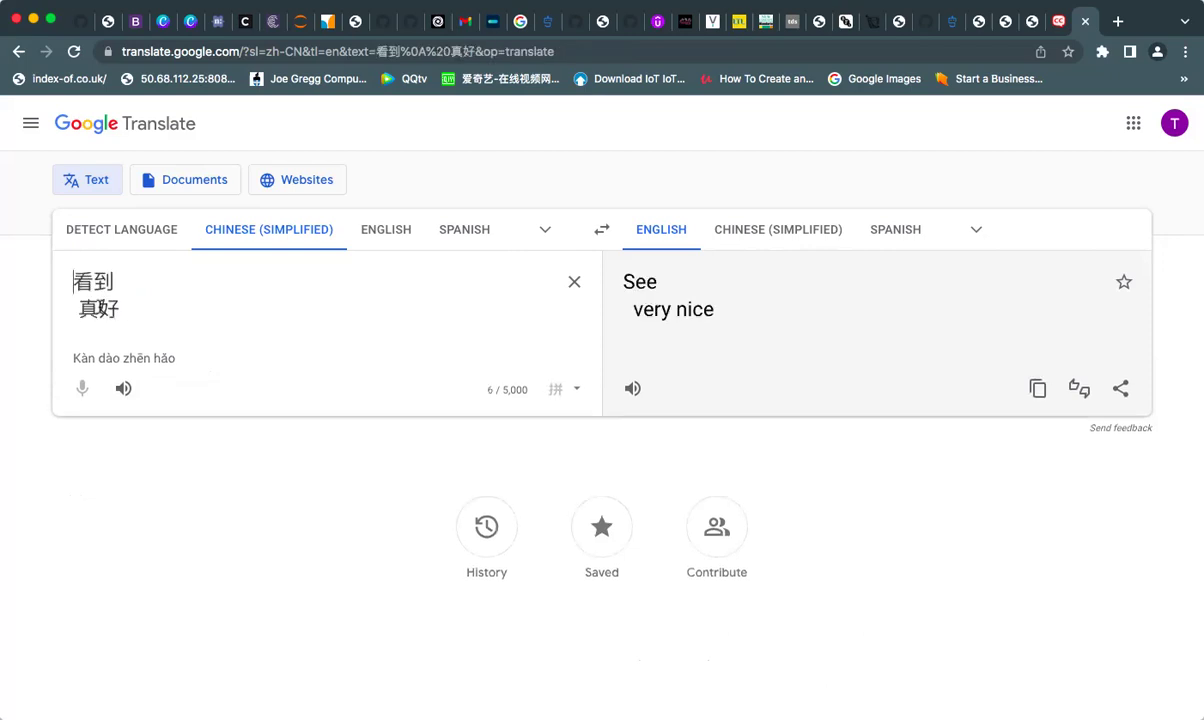
{"action": "left_click", "coordinate": [100, 285]}
{"action": "key", "text": "Return"}
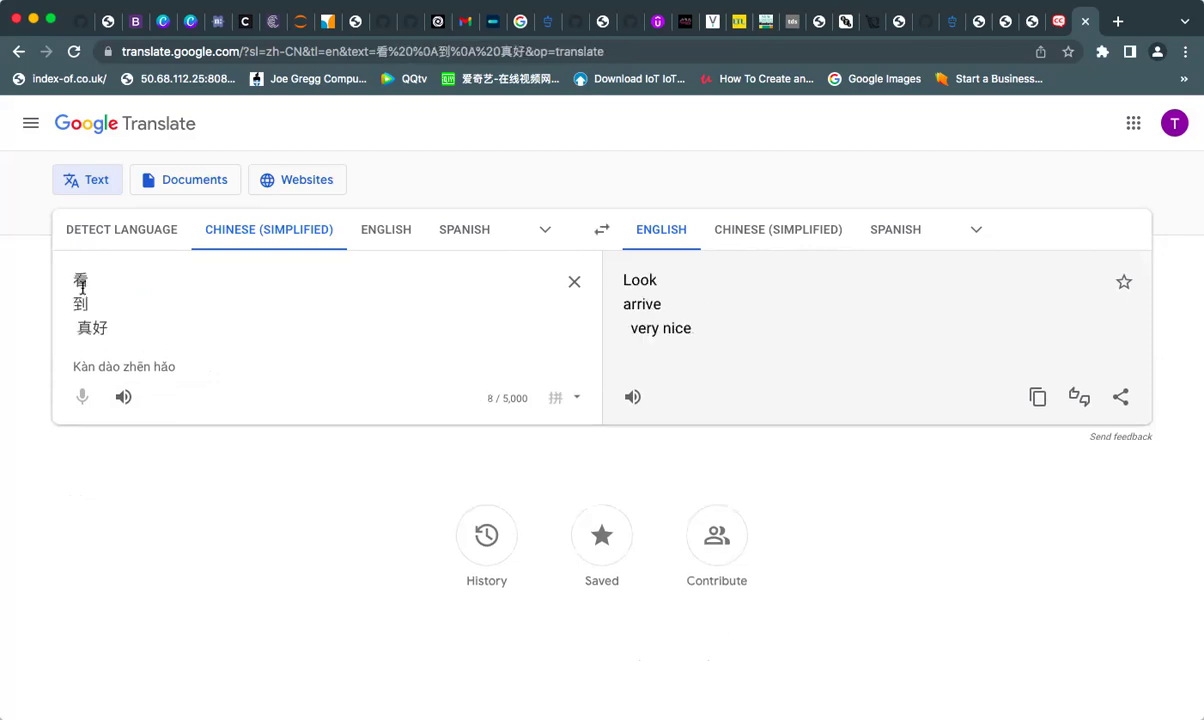
Step: Look up 看 and 到 separately and examine their dictionary translations
{"action": "double_click", "coordinate": [58, 284]}
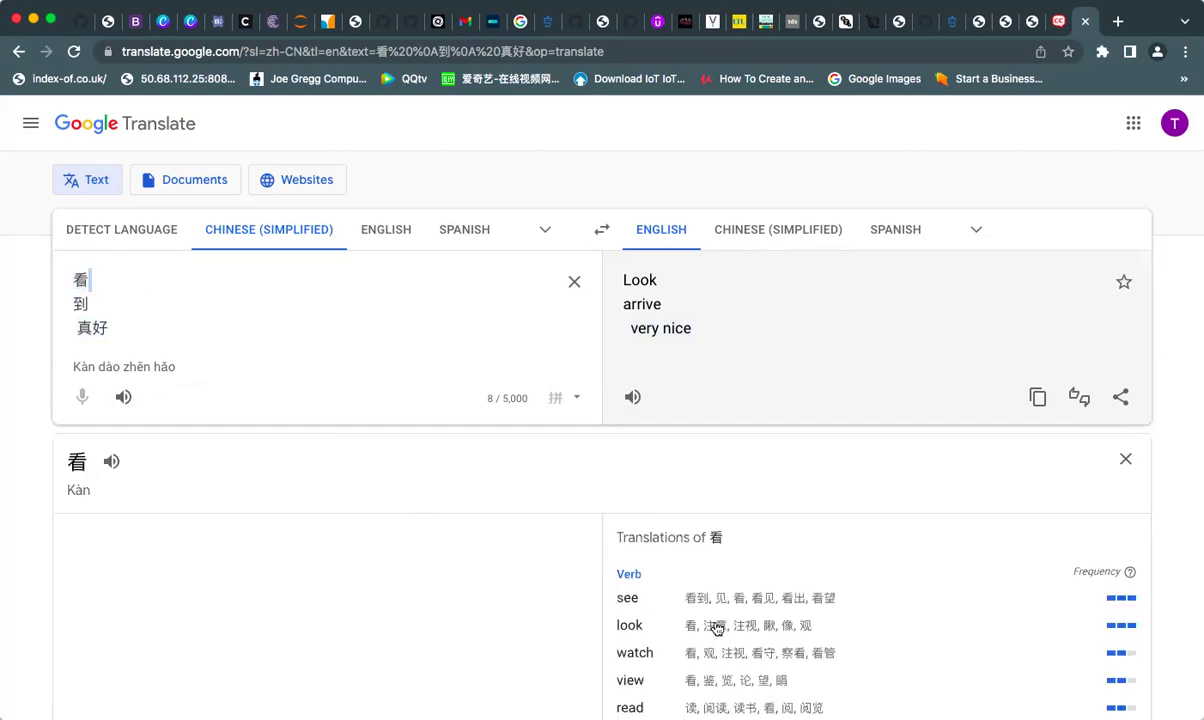
{"action": "scroll", "coordinate": [672, 590], "scroll_direction": "down", "scroll_amount": 3}
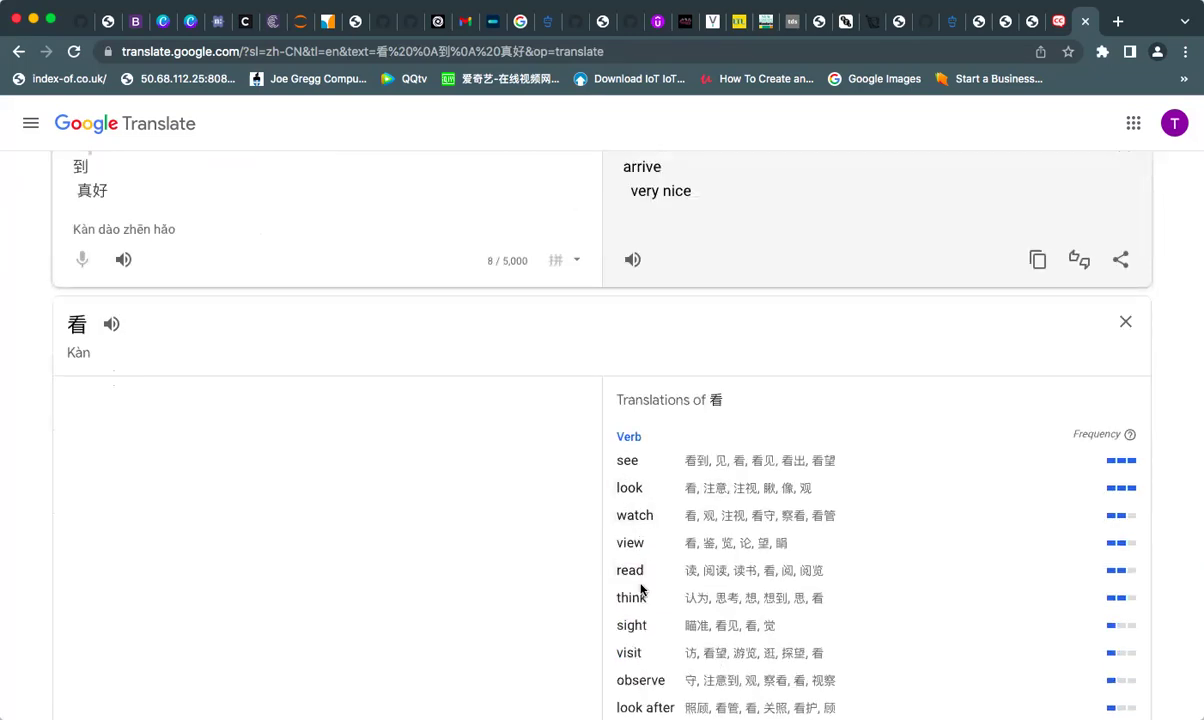
{"action": "scroll", "coordinate": [652, 670], "scroll_direction": "down", "scroll_amount": 3}
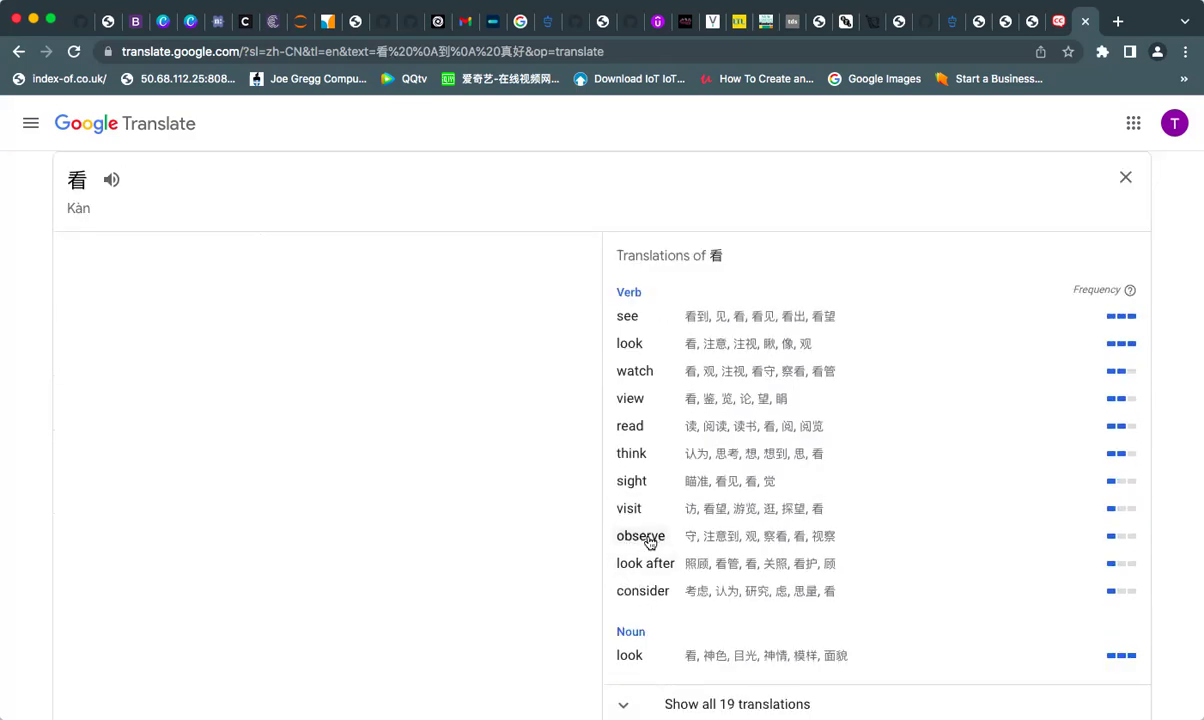
{"action": "scroll", "coordinate": [610, 433], "scroll_direction": "up", "scroll_amount": 1}
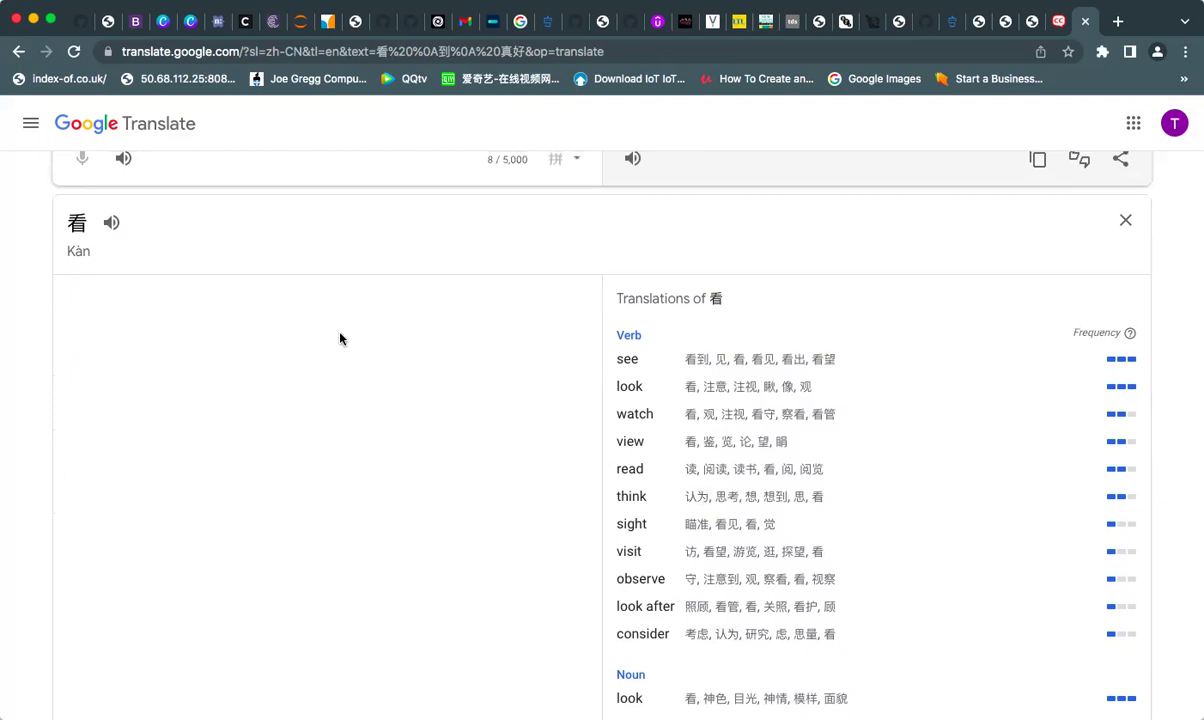
{"action": "scroll", "coordinate": [341, 339], "scroll_direction": "up", "scroll_amount": 5}
{"action": "double_click", "coordinate": [79, 304]}
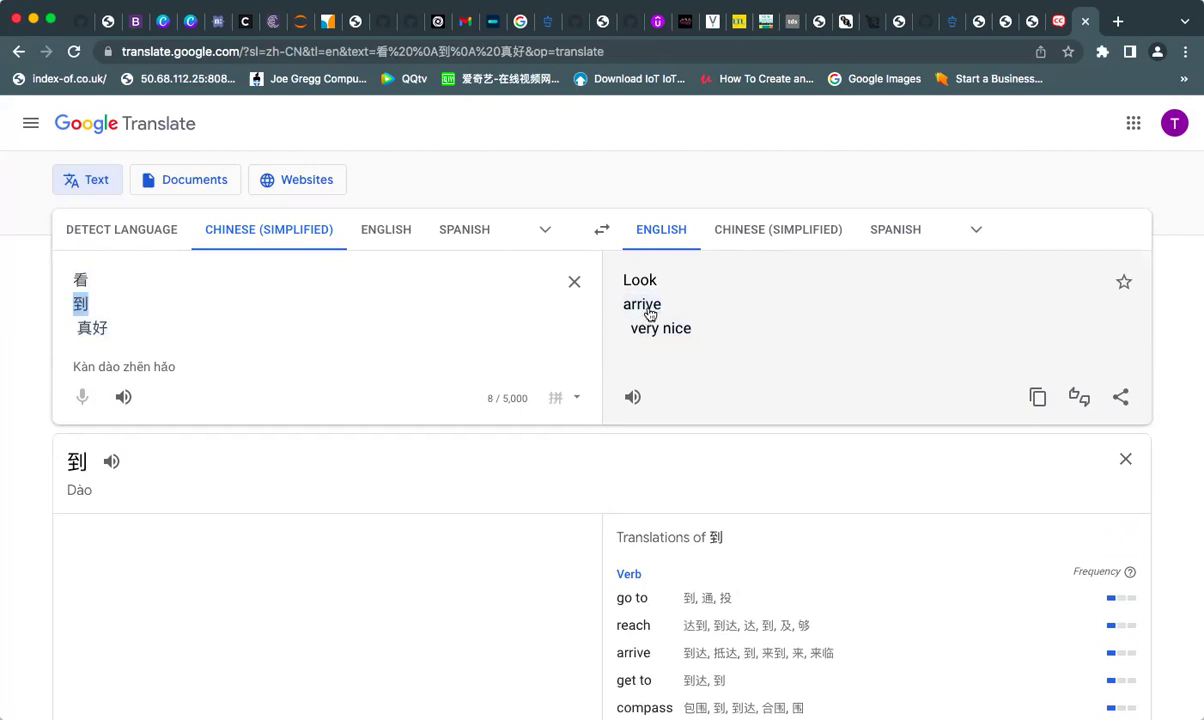
Step: Rejoin 看 and 到 as 看到 on one line without a space
{"action": "left_click", "coordinate": [76, 305]}
{"action": "key", "text": "BackSpace"}
{"action": "key", "text": "Left"}
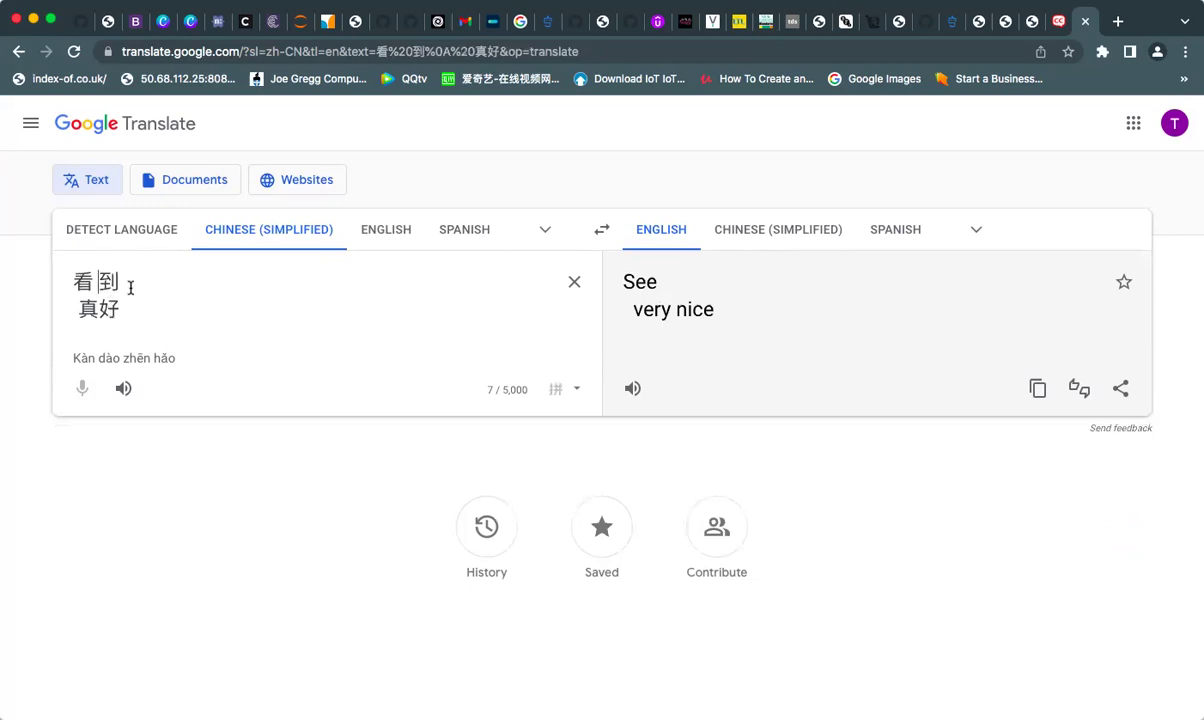
{"action": "key", "text": "BackSpace"}
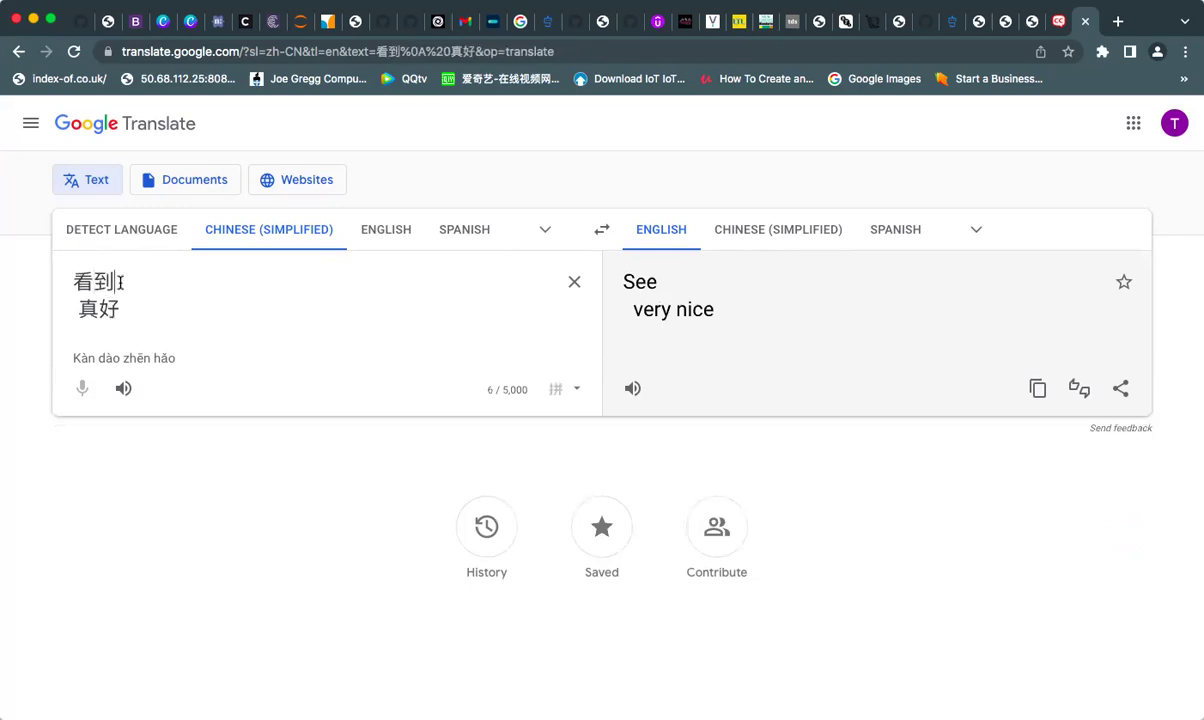
Step: Look up the dictionary translations of 看到 and add 了 after it
{"action": "left_click_drag", "start_coordinate": [113, 282], "coordinate": [41, 287]}
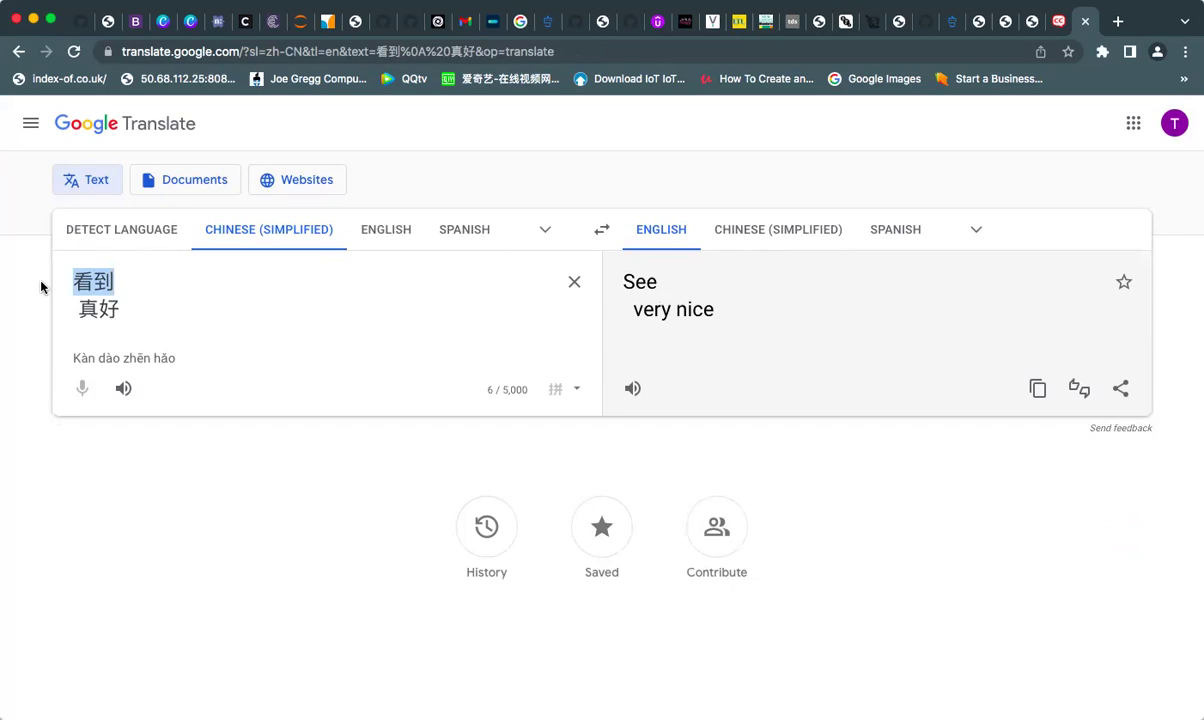
{"action": "left_click", "coordinate": [92, 279]}
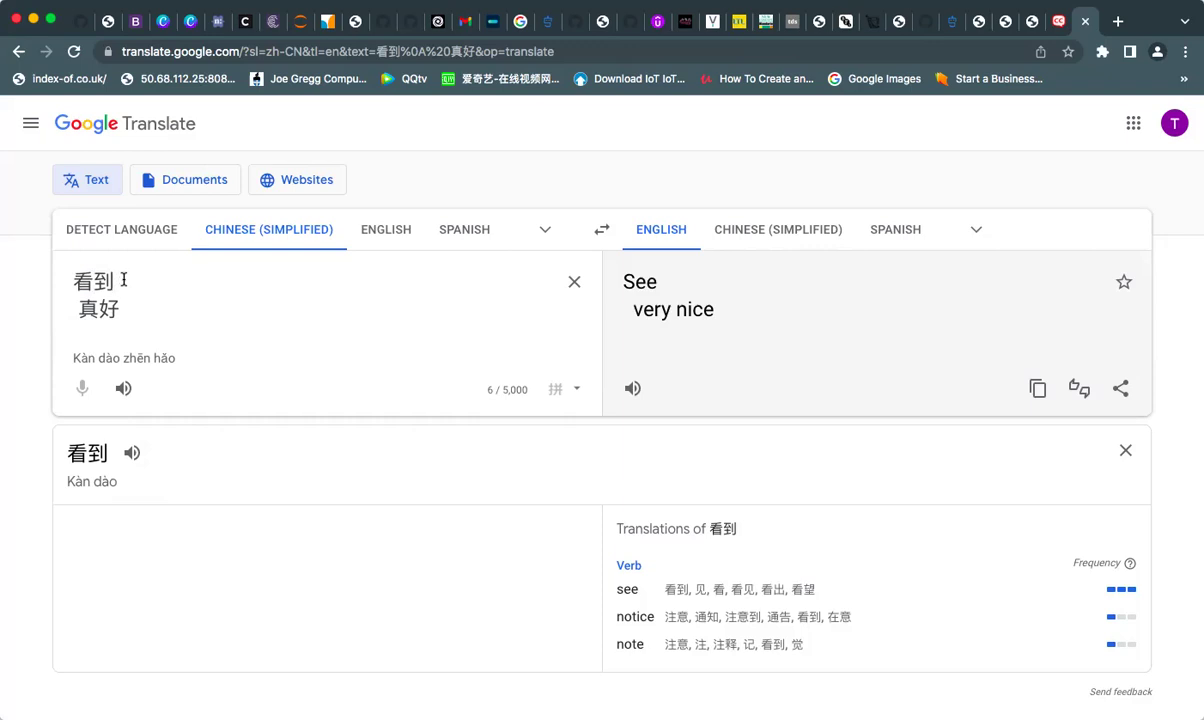
{"action": "type", "text": "le"}
{"action": "key", "text": "space"}
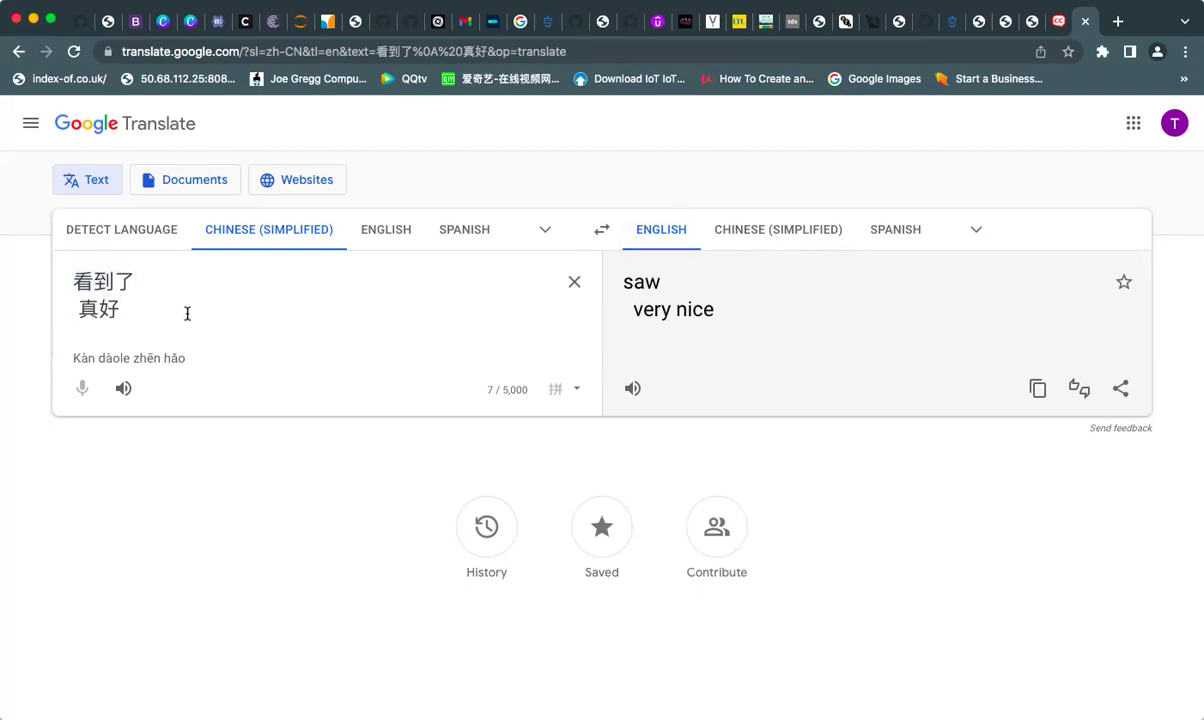
Step: Delete 看到了 and remove the leading space and empty line before 真好
{"action": "left_click", "coordinate": [140, 281]}
{"action": "left_click_drag", "start_coordinate": [140, 282], "coordinate": [19, 277]}
{"action": "key", "text": "BackSpace"}
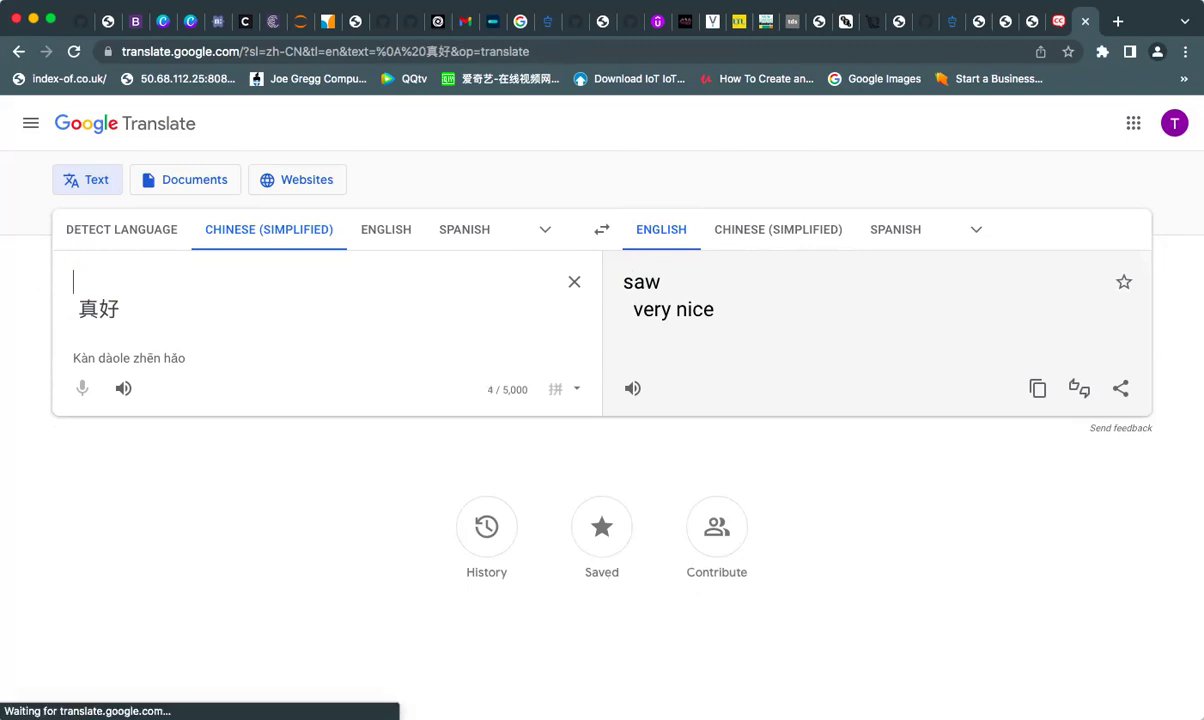
{"action": "left_click", "coordinate": [78, 309]}
{"action": "key", "text": "BackSpace"}
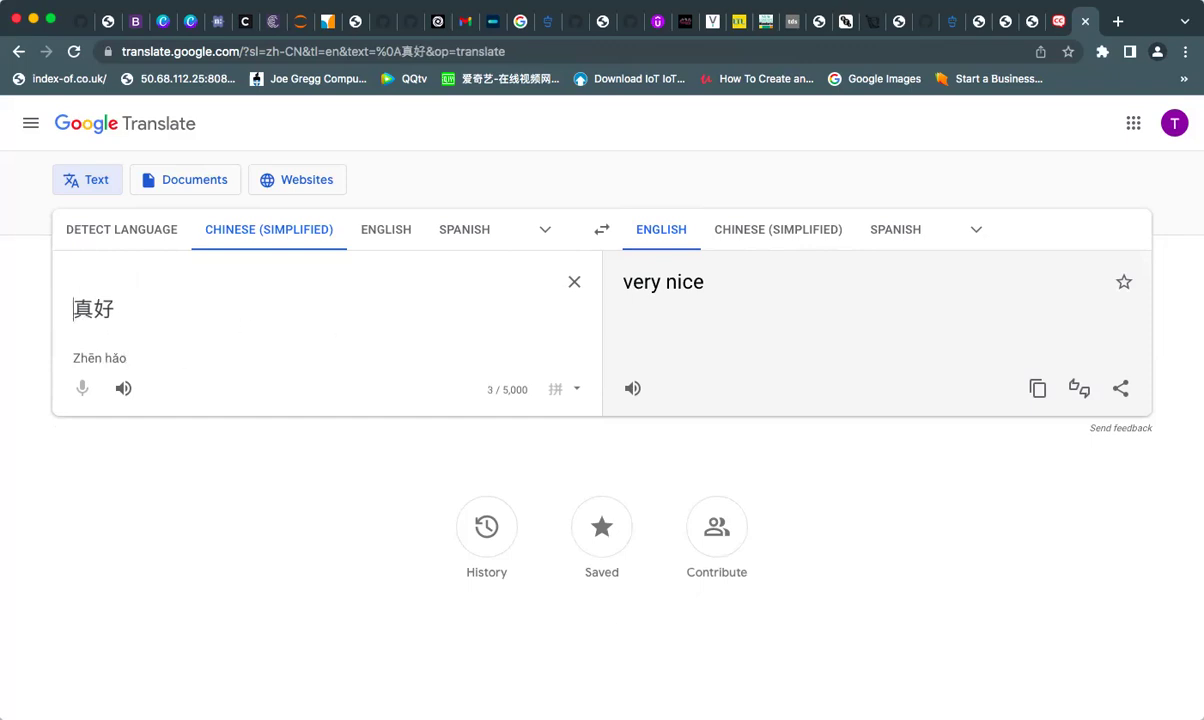
{"action": "key", "text": "BackSpace"}
Step: Split 真好 so that 真 and 好 are on separate lines, and examine the dictionary translations of 真
{"action": "double_click", "coordinate": [90, 277]}
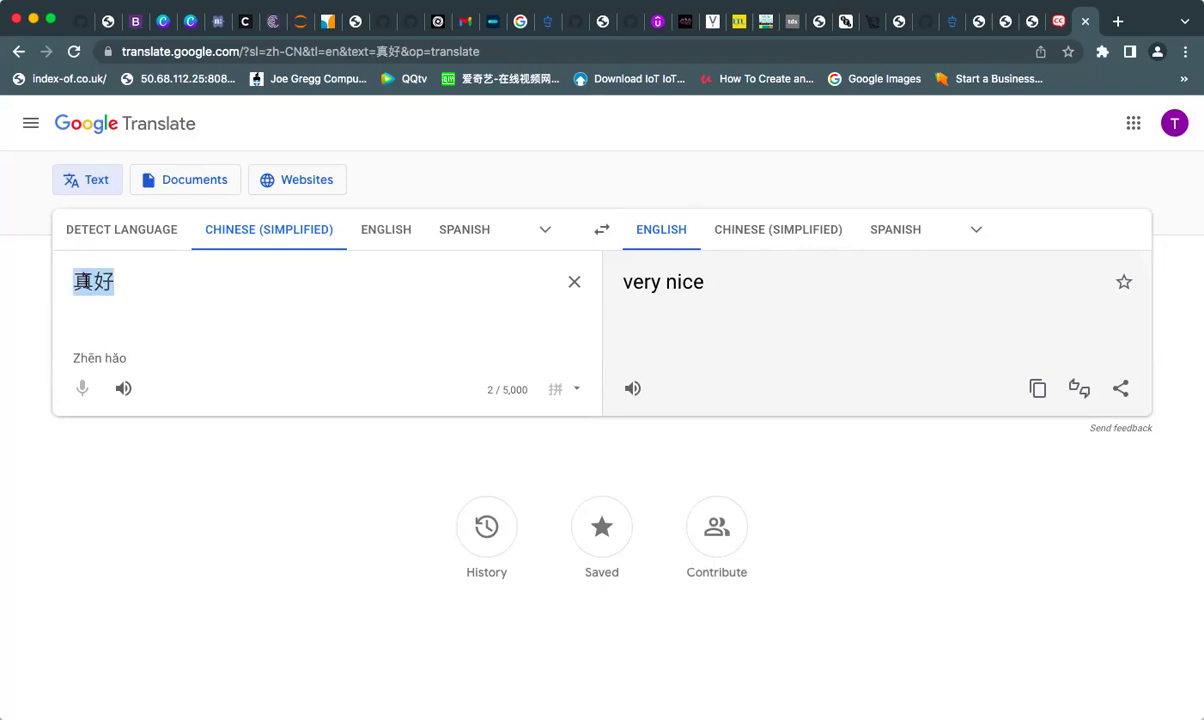
{"action": "left_click", "coordinate": [88, 281]}
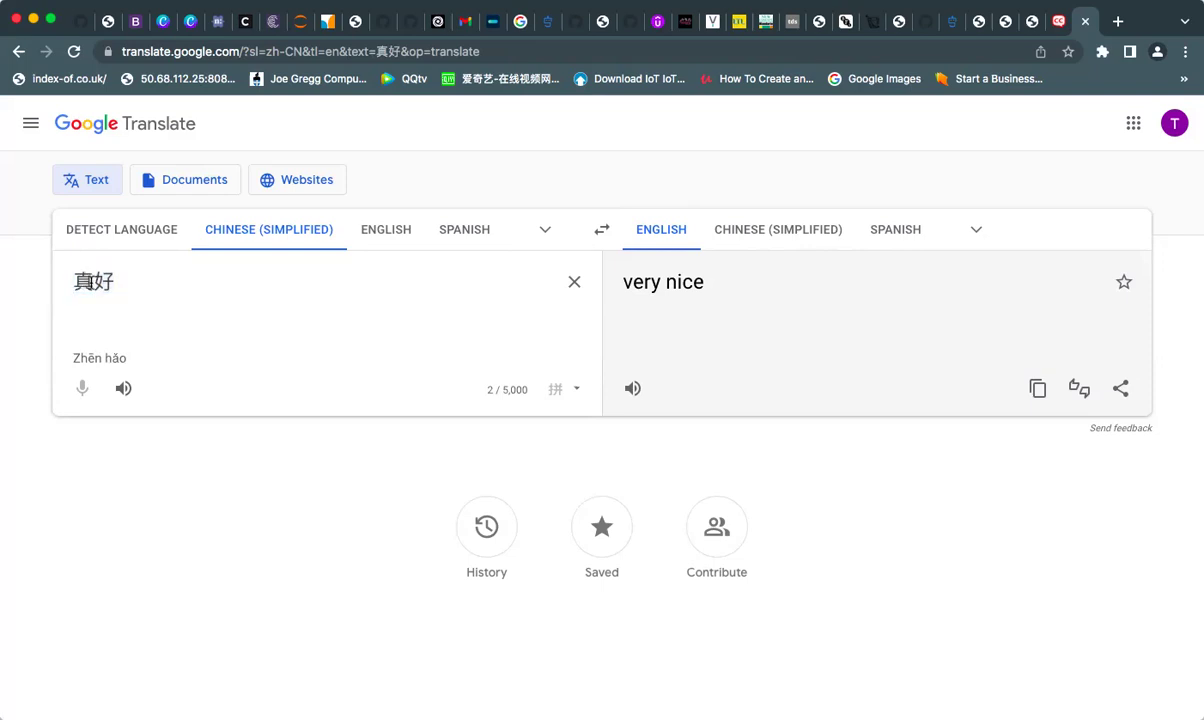
{"action": "left_click_drag", "start_coordinate": [88, 281], "coordinate": [65, 290]}
{"action": "key", "text": "Return"}
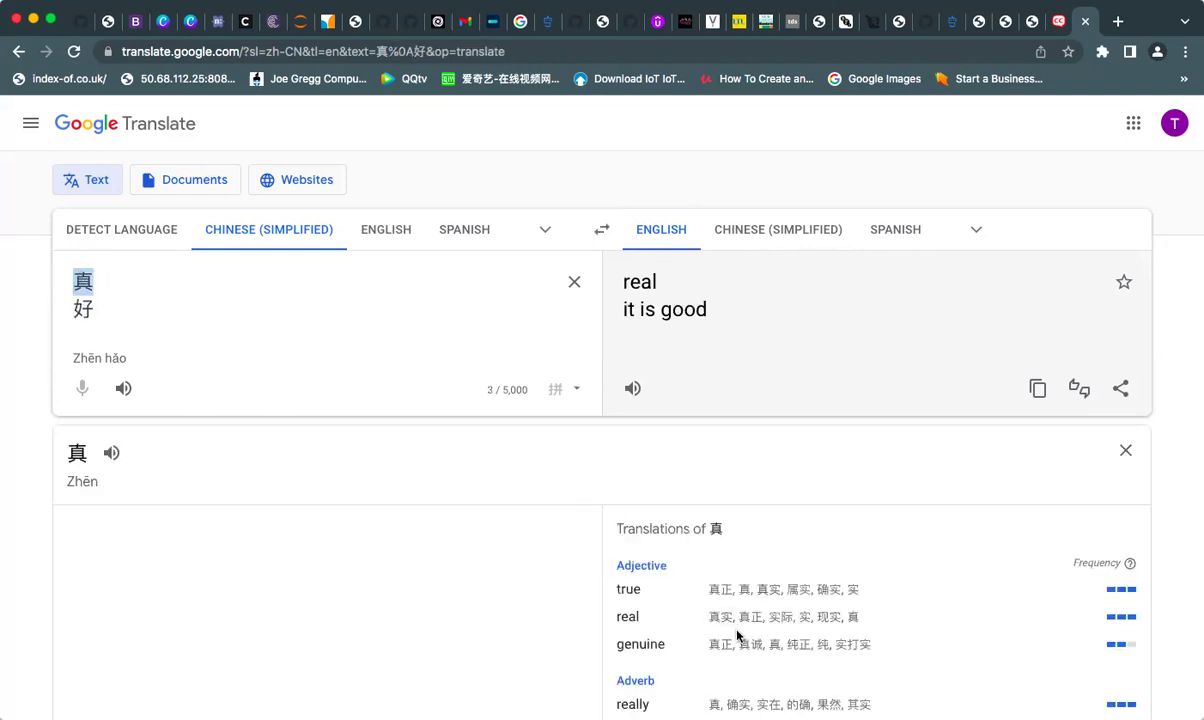
{"action": "scroll", "coordinate": [737, 636], "scroll_direction": "down", "scroll_amount": 2}
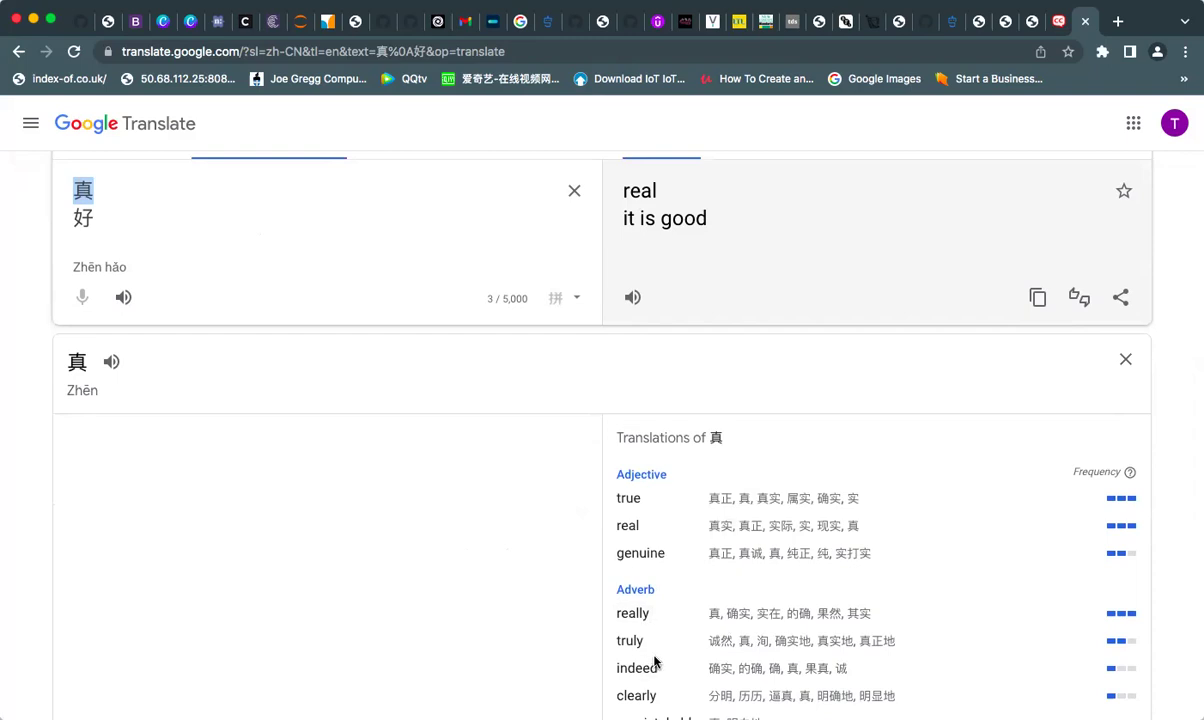
{"action": "scroll", "coordinate": [655, 662], "scroll_direction": "down", "scroll_amount": 1}
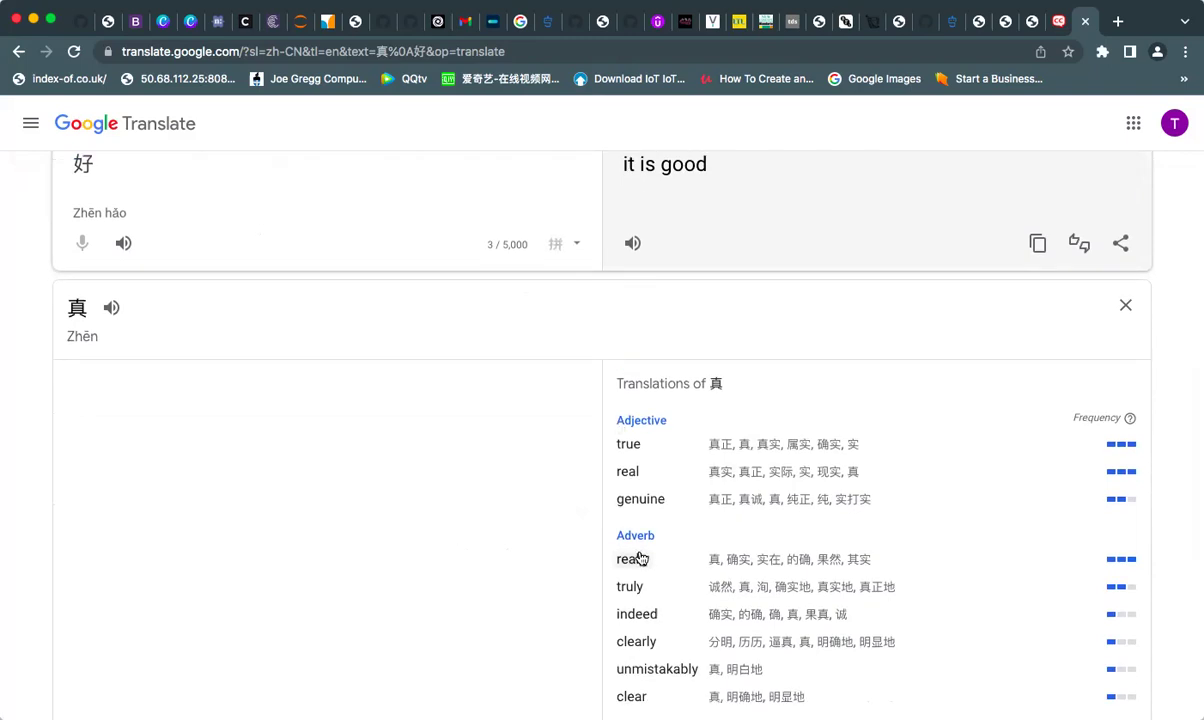
{"action": "scroll", "coordinate": [646, 604], "scroll_direction": "down", "scroll_amount": 1}
{"action": "scroll", "coordinate": [156, 196], "scroll_direction": "up", "scroll_amount": 1}
{"action": "scroll", "coordinate": [130, 210], "scroll_direction": "up", "scroll_amount": 2}
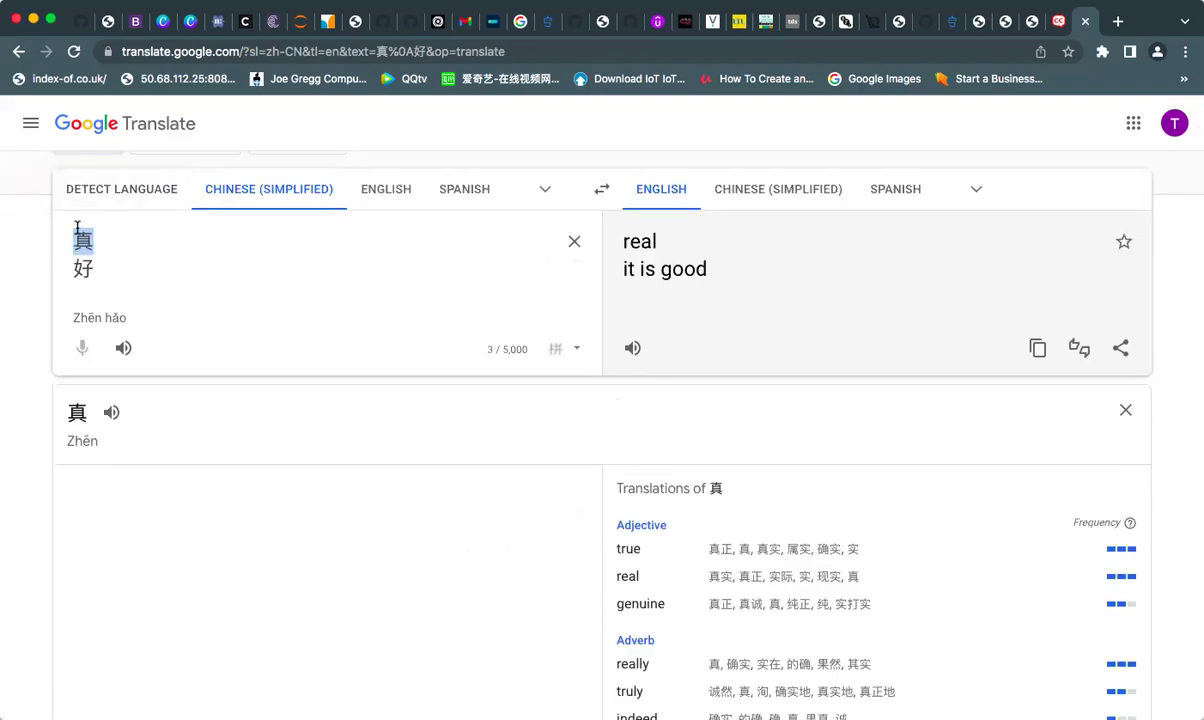
Step: Add the word 最好 on a new line above 真
{"action": "left_click", "coordinate": [76, 229]}
{"action": "key", "text": "Return"}
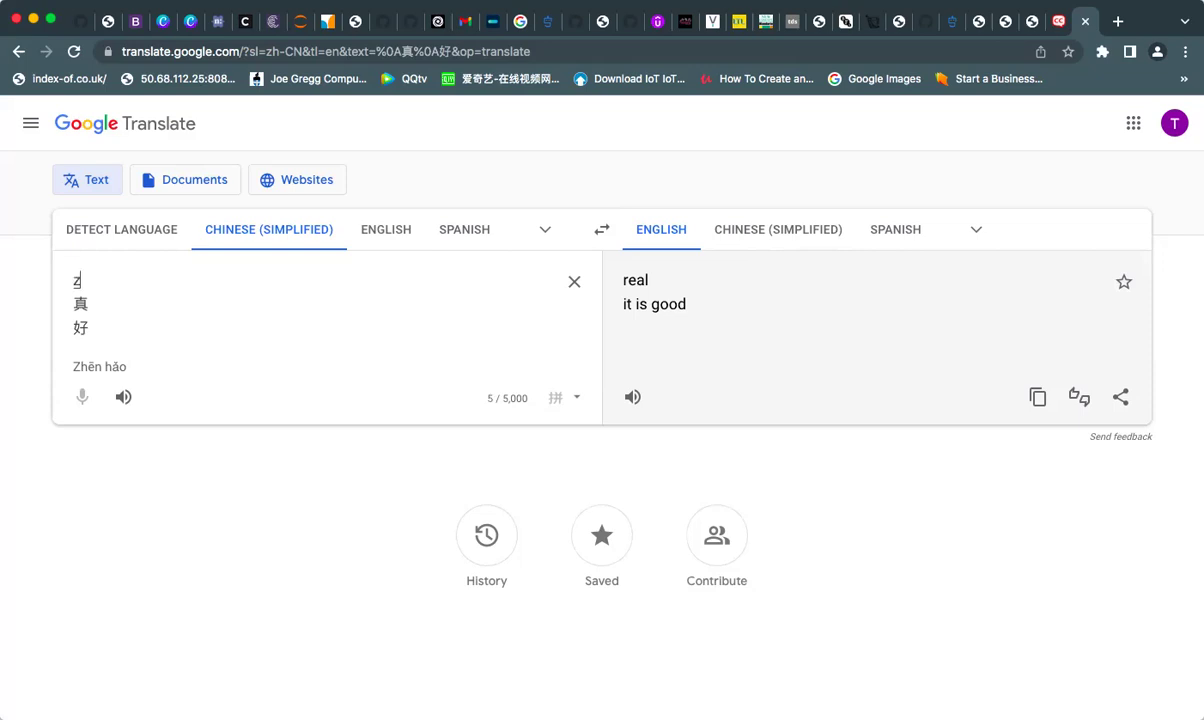
{"action": "type", "text": "ui"}
{"action": "type", "text": "hao"}
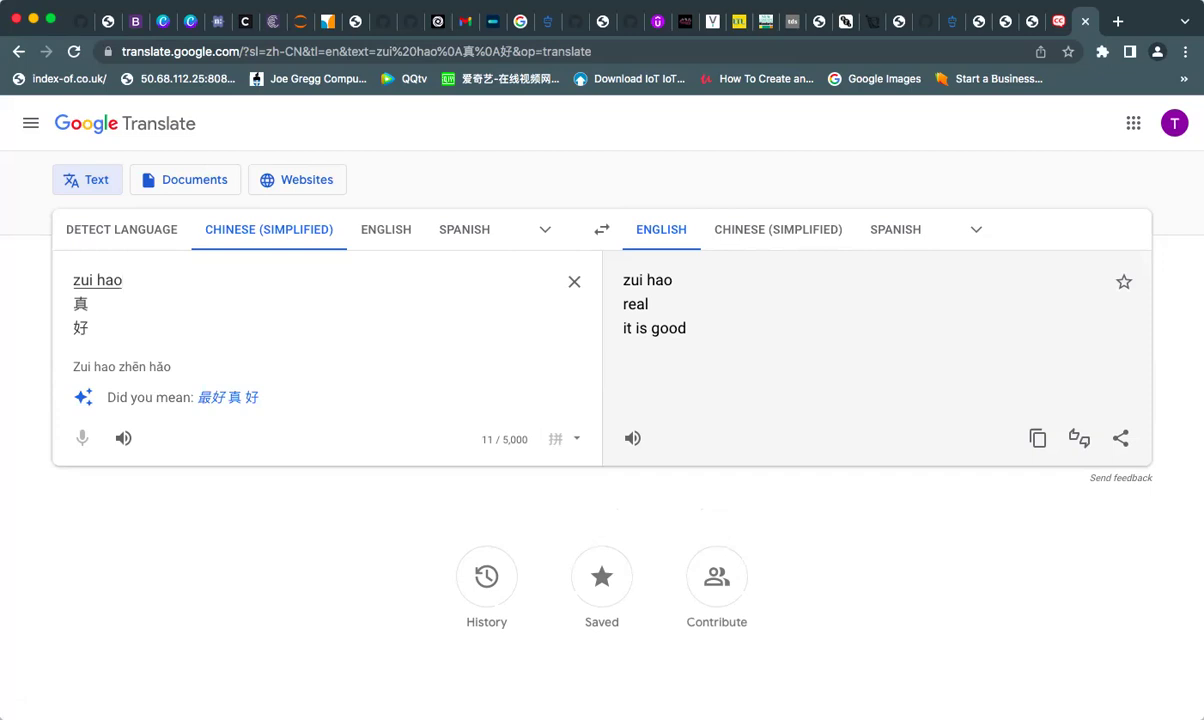
{"action": "key", "text": "space"}
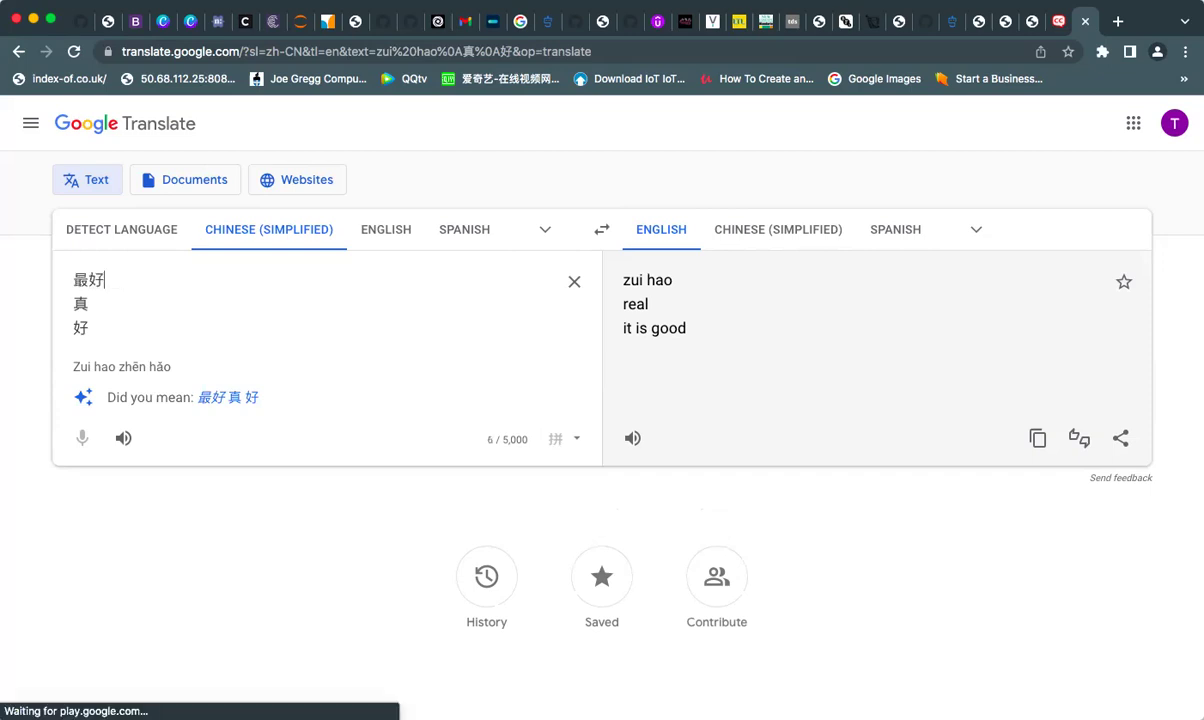
Step: Look up 最好 and highlight its adjective translation "the best"
{"action": "left_click", "coordinate": [97, 280]}
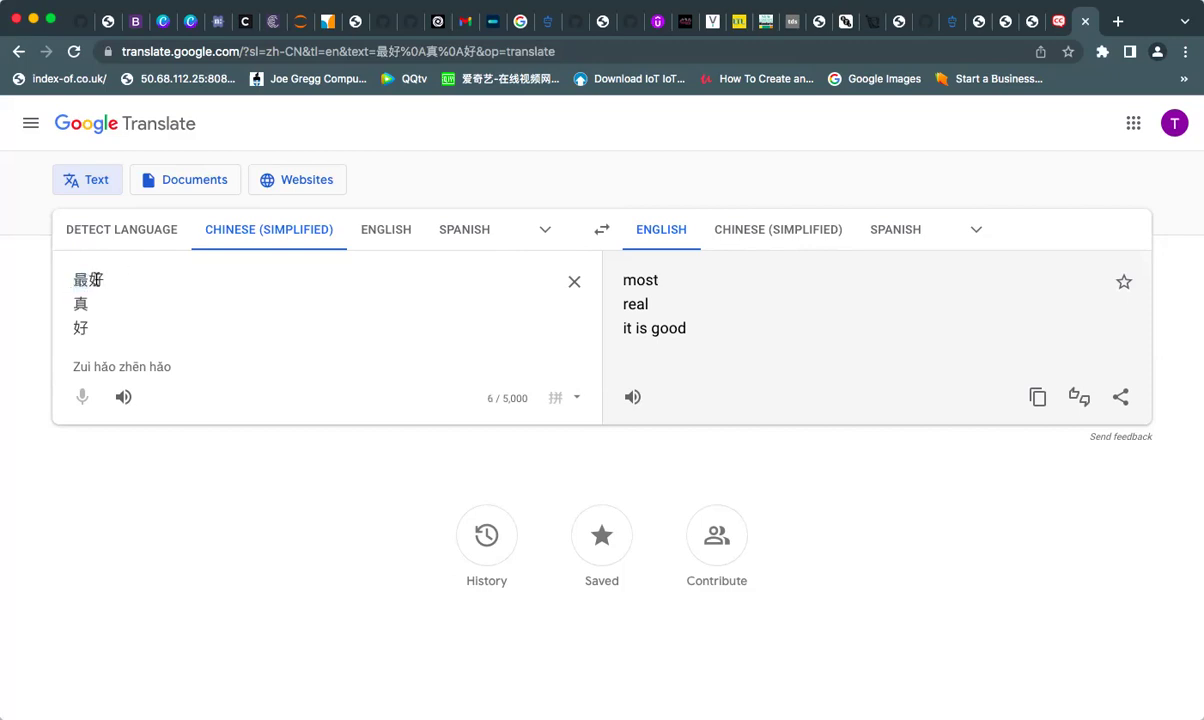
{"action": "left_click_drag", "start_coordinate": [97, 280], "coordinate": [63, 281]}
{"action": "left_click", "coordinate": [113, 281]}
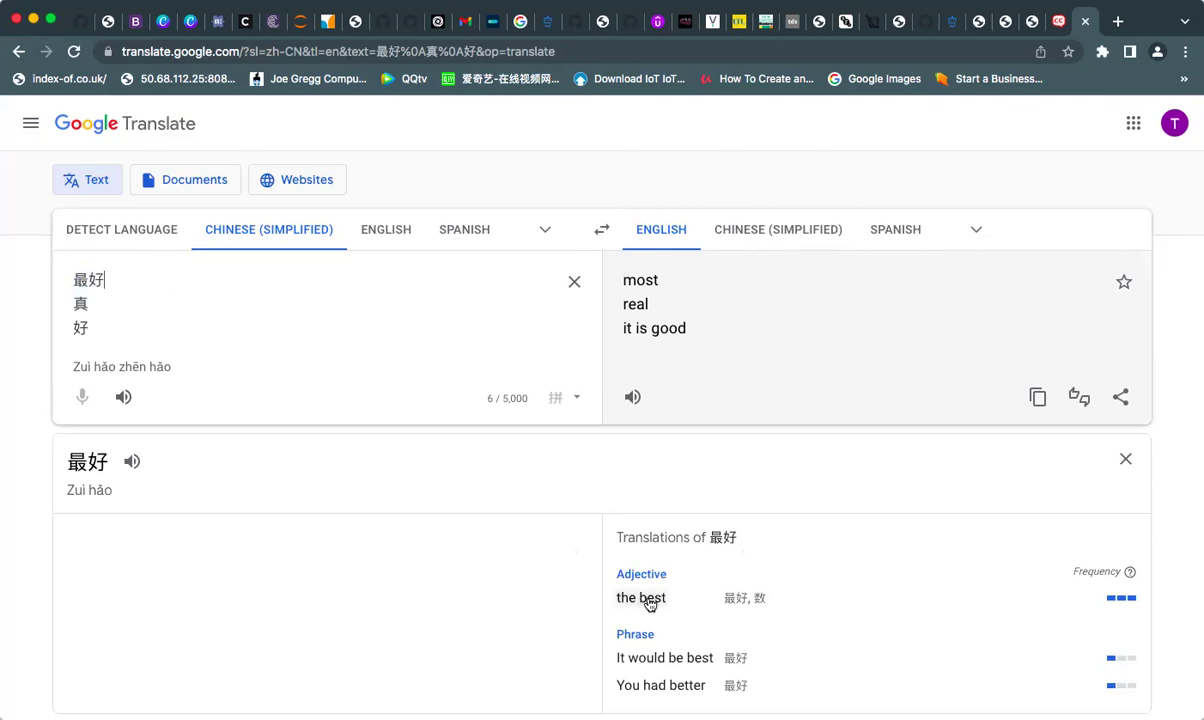
{"action": "left_click_drag", "start_coordinate": [667, 598], "coordinate": [621, 599]}
Step: Delete the 最好 line and rejoin 真 and 好 as 真好
{"action": "left_click", "coordinate": [118, 268]}
{"action": "key", "text": "BackSpace"}
{"action": "key", "text": "BackSpace"}
{"action": "key", "text": "Delete"}
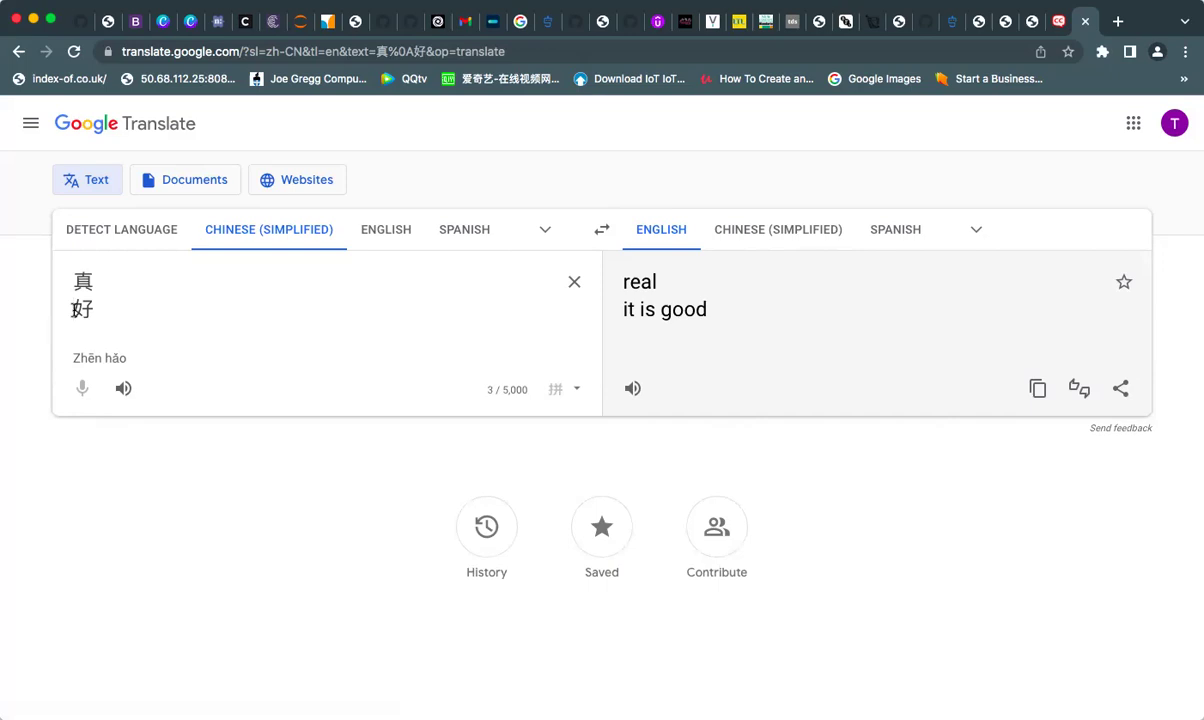
{"action": "key", "text": "BackSpace"}
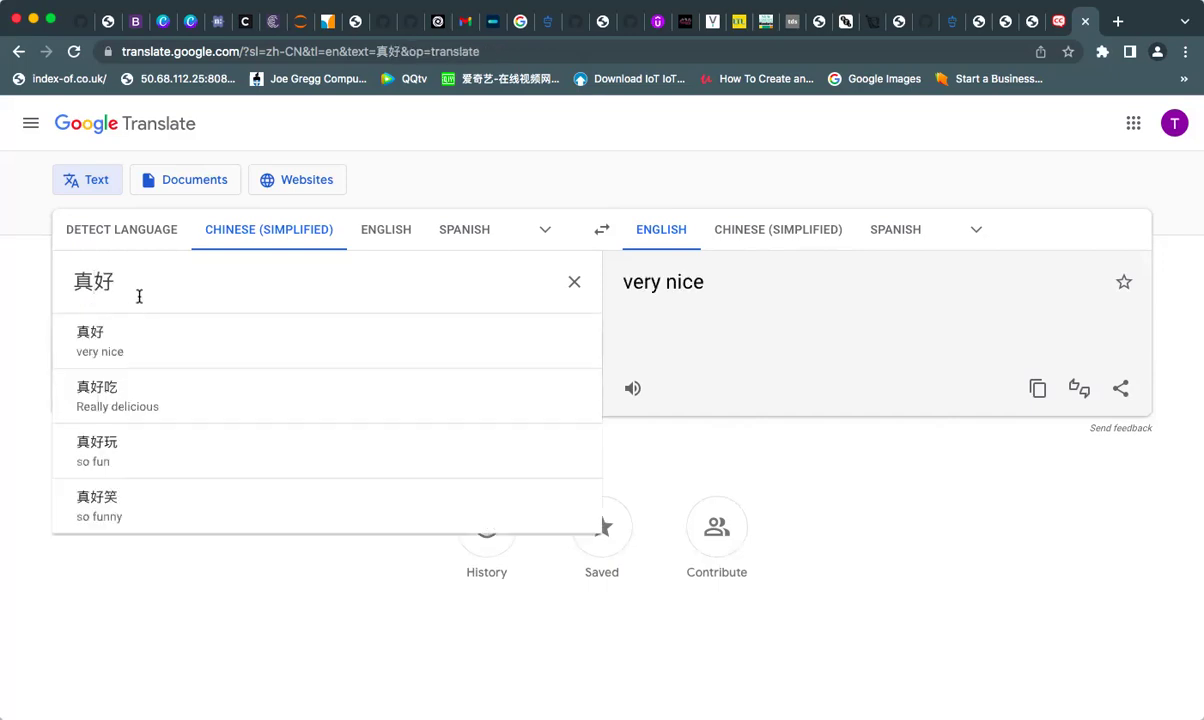
{"action": "left_click", "coordinate": [100, 340]}
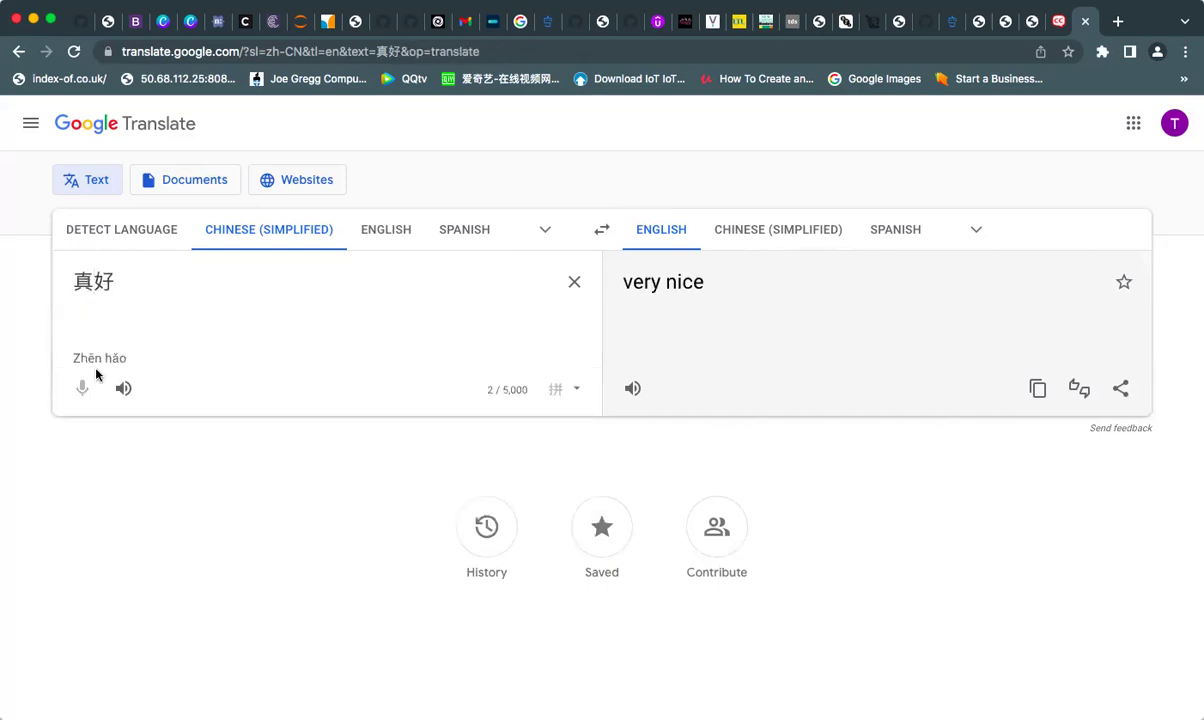
Step: Look up 真 and 好 individually within 真好 and examine their dictionary translations
{"action": "double_click", "coordinate": [80, 285]}
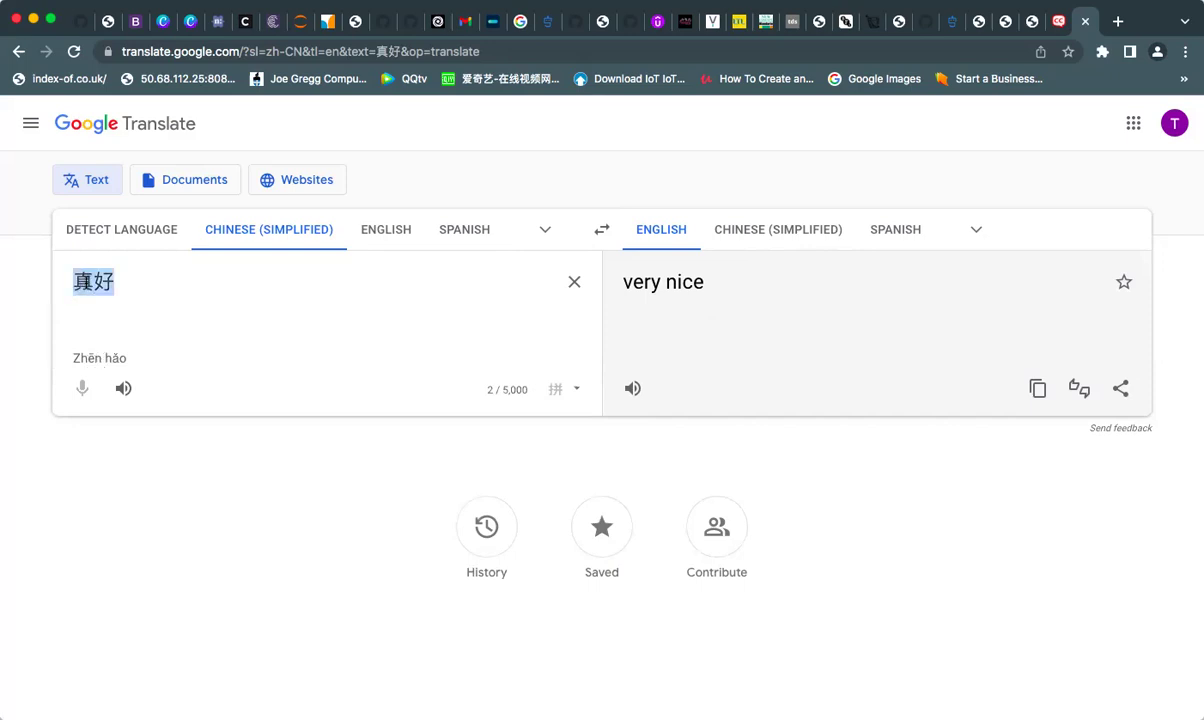
{"action": "left_click", "coordinate": [91, 285]}
{"action": "left_click_drag", "start_coordinate": [91, 285], "coordinate": [74, 285]}
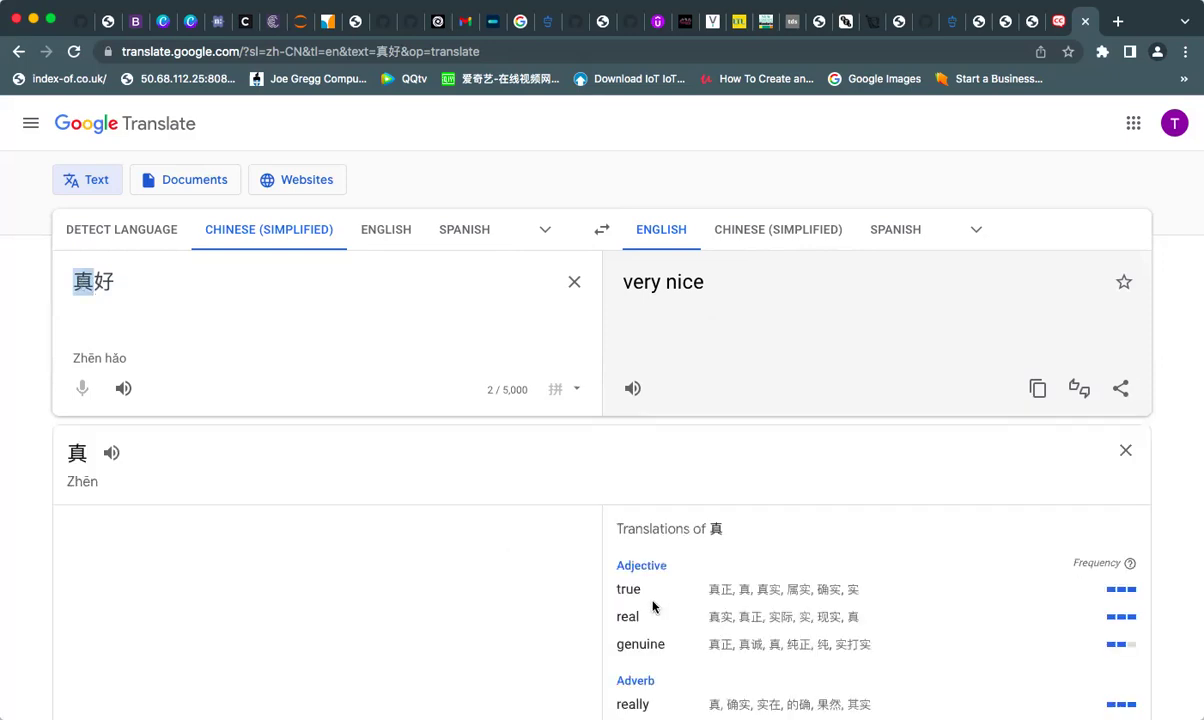
{"action": "scroll", "coordinate": [645, 640], "scroll_direction": "down", "scroll_amount": 1}
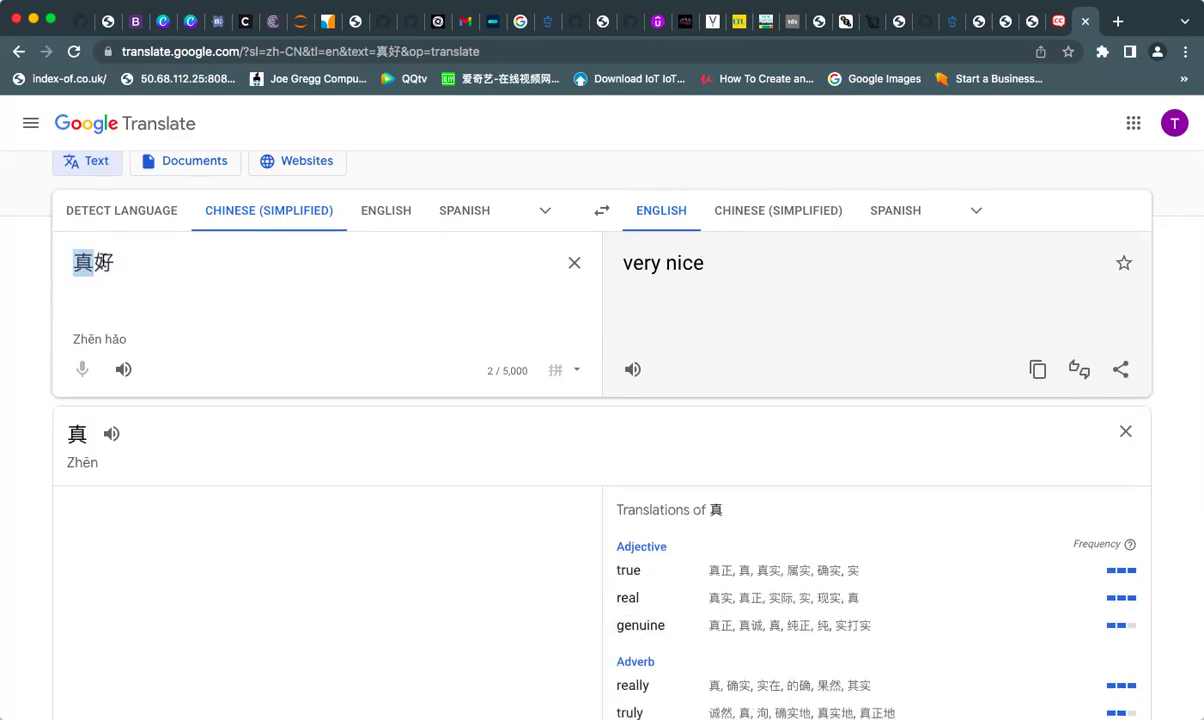
{"action": "left_click", "coordinate": [94, 247]}
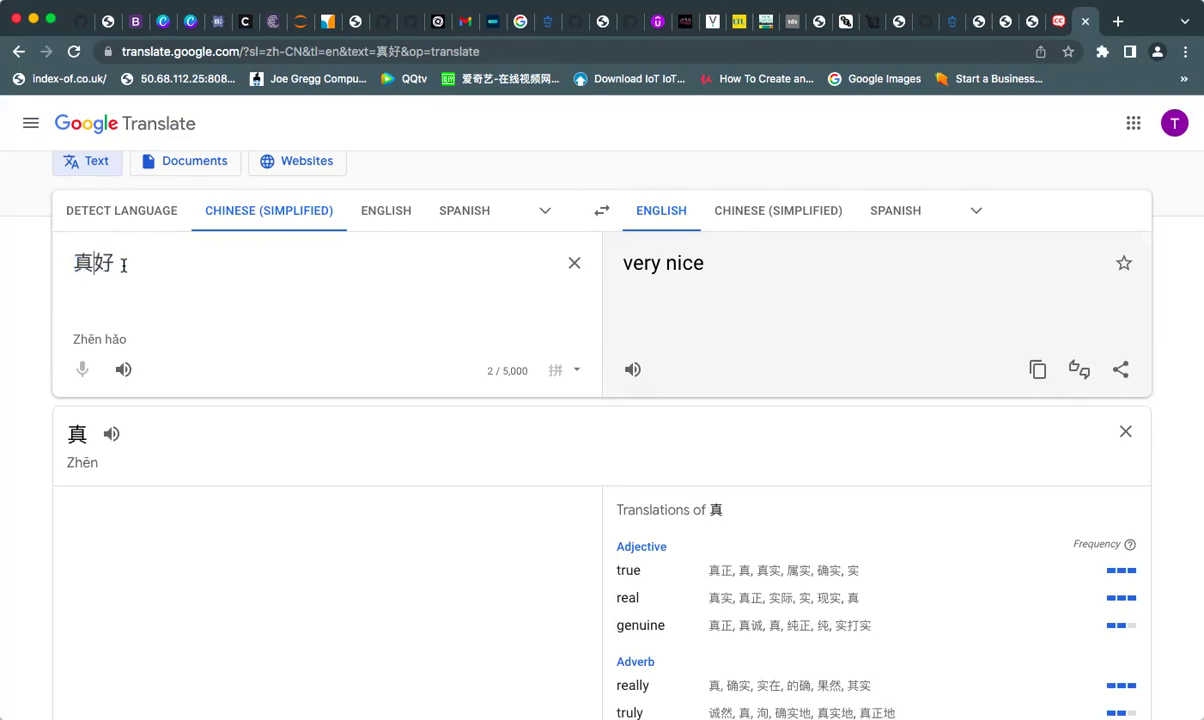
{"action": "left_click_drag", "start_coordinate": [114, 262], "coordinate": [95, 262]}
{"action": "left_click", "coordinate": [106, 296]}
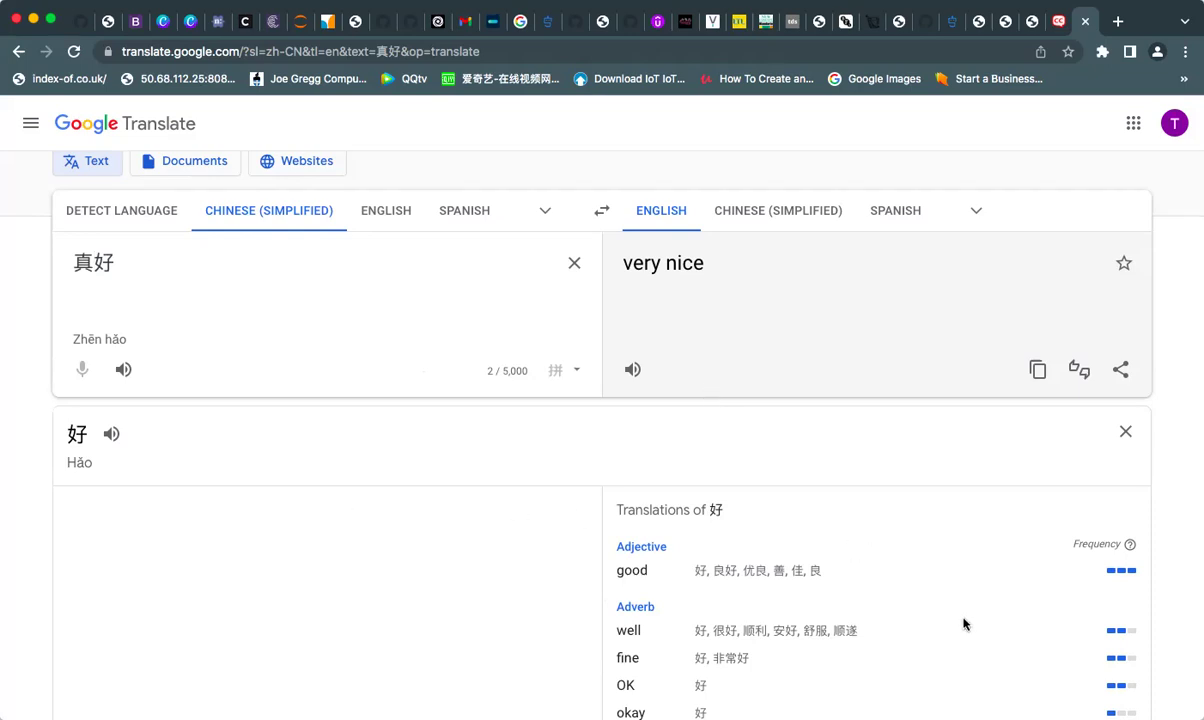
Step: Switch to the document xiao ou talk.docx and start a new paragraph before the speaker turn that begins with 这样啊
{"action": "key", "text": "super+Tab"}
{"action": "scroll", "coordinate": [300, 345], "scroll_direction": "down", "scroll_amount": 3}
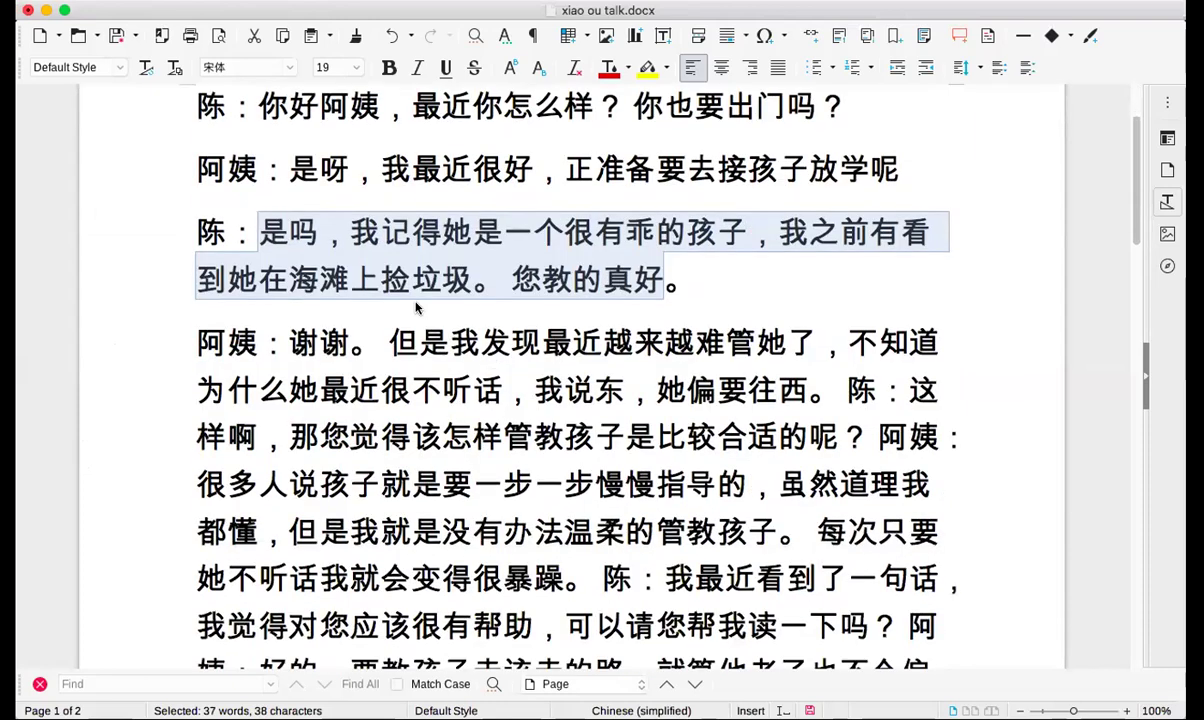
{"action": "left_click", "coordinate": [291, 343]}
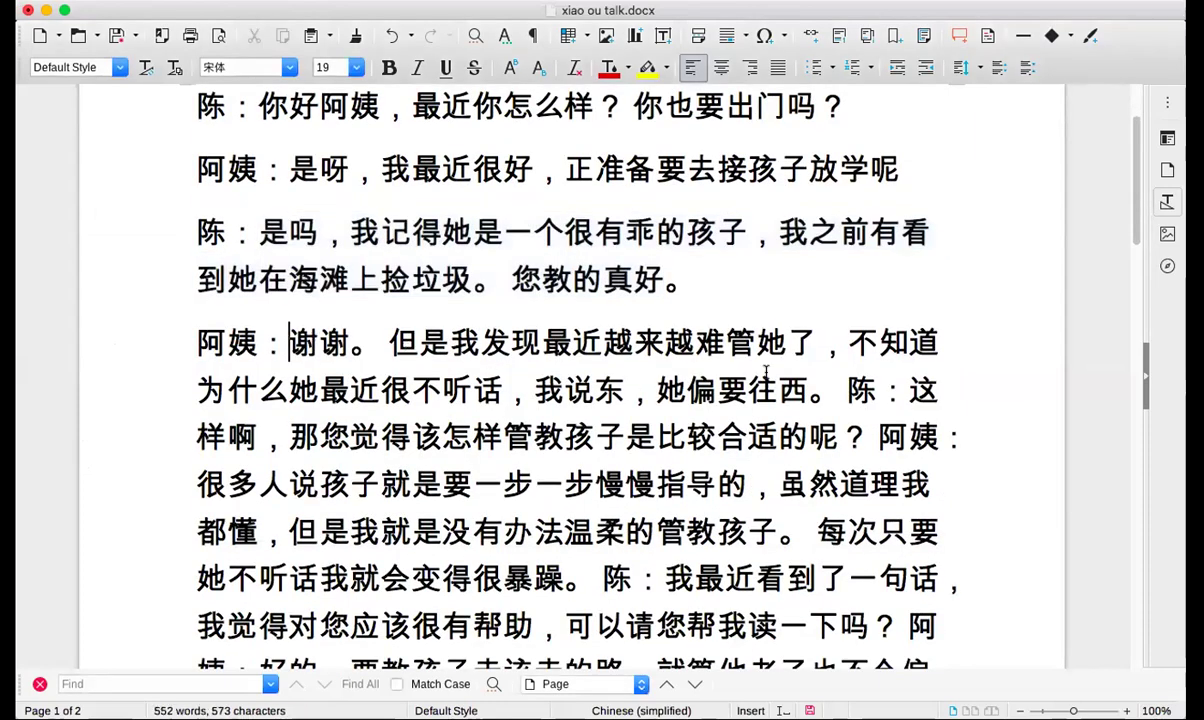
{"action": "left_click", "coordinate": [848, 390]}
{"action": "key", "text": "Return"}
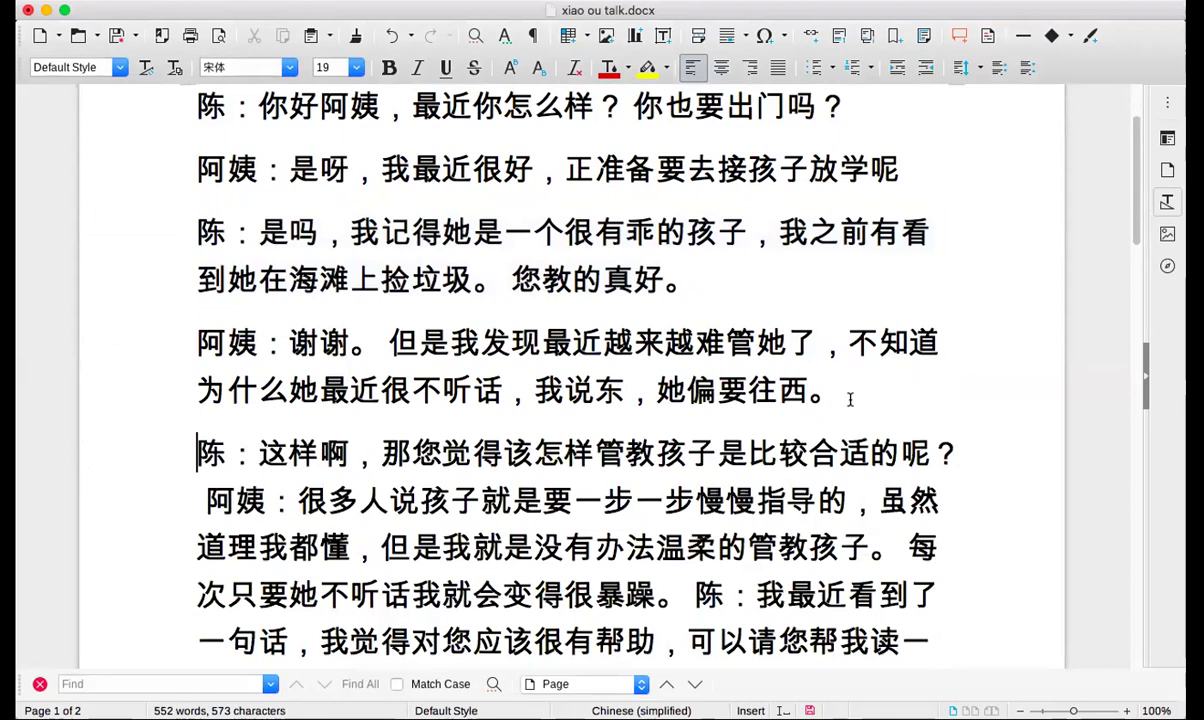
Step: Copy the reply from 谢谢。 through 她偏要往西。 and replace the source text in Google Translate with it
{"action": "left_click_drag", "start_coordinate": [838, 390], "coordinate": [283, 328]}
{"action": "key", "text": "super+c"}
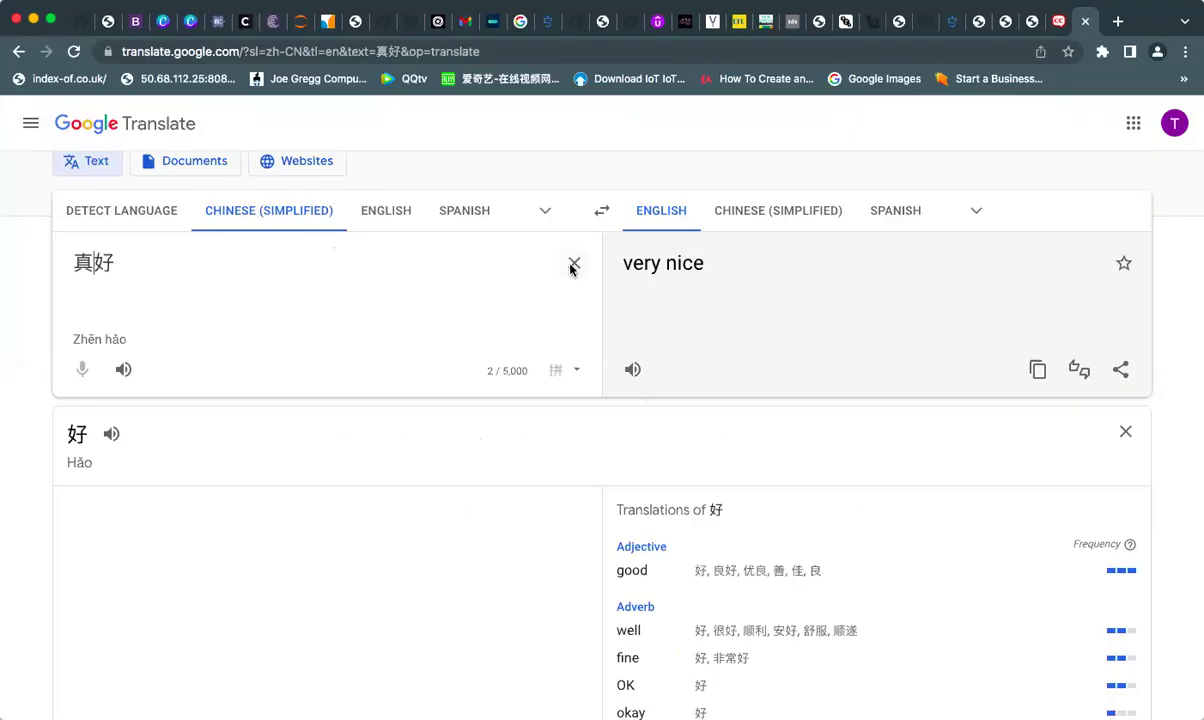
{"action": "left_click", "coordinate": [573, 265]}
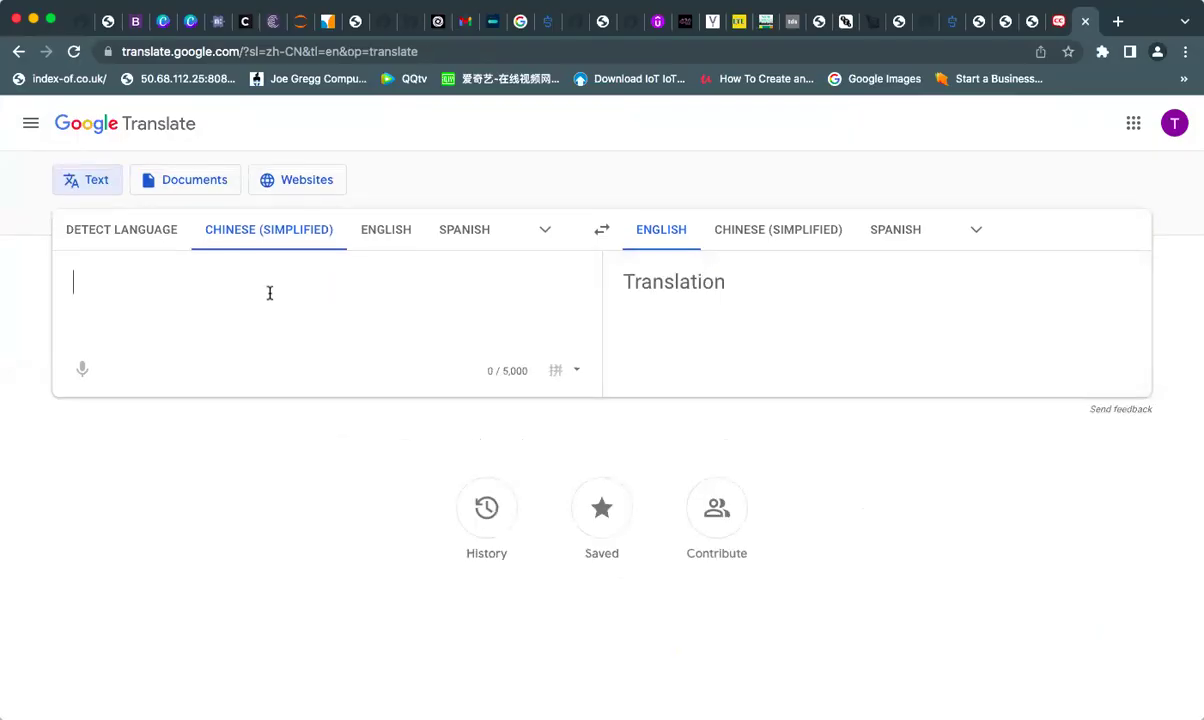
{"action": "key", "text": "super+v"}
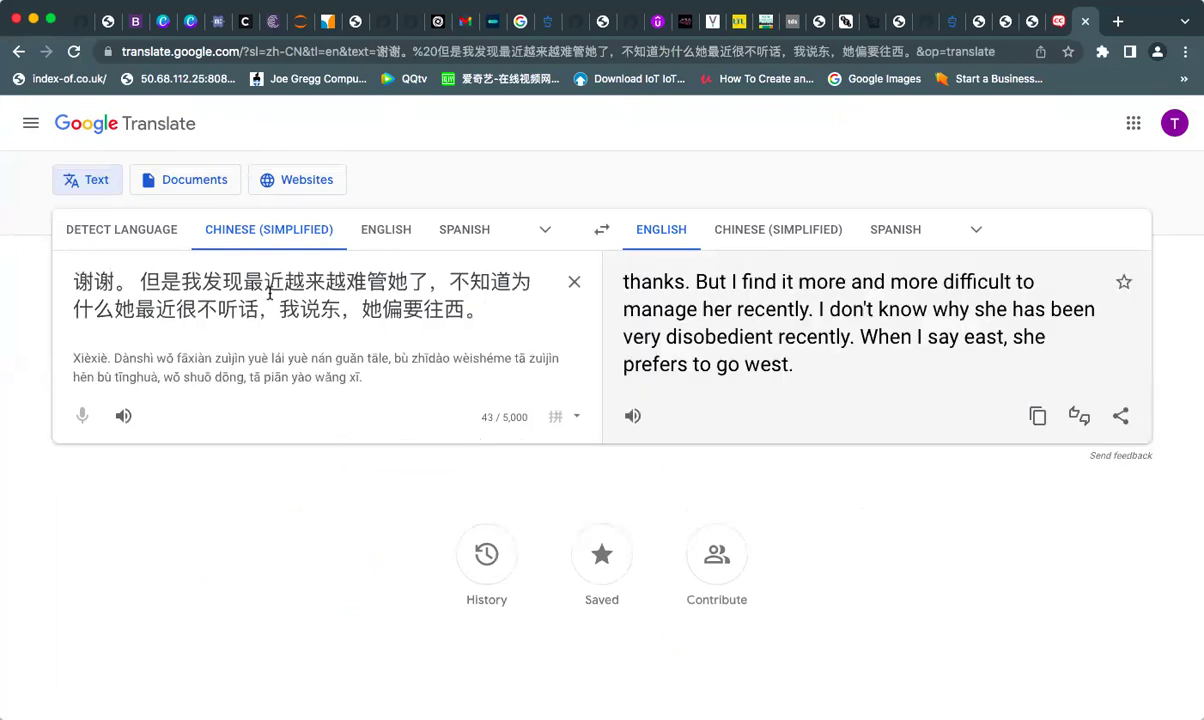